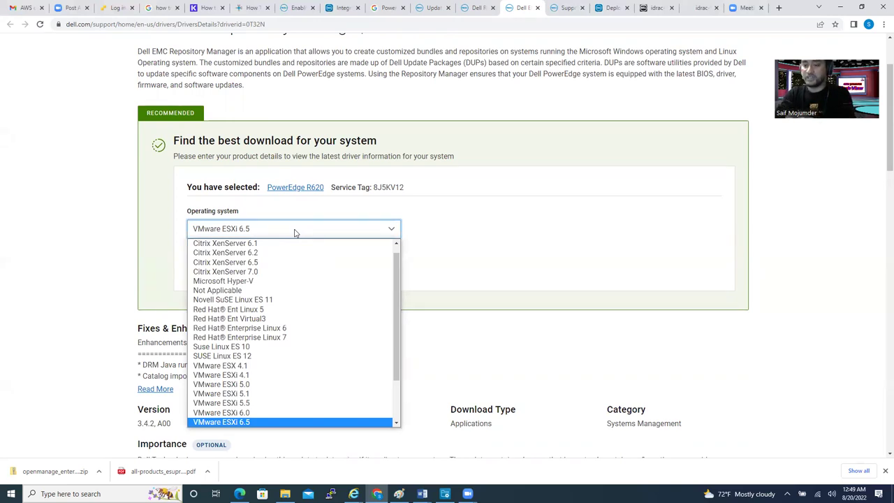
Choose VMware ESXi 6.5 as the operating system for the PowerEdge R620 download.
scroll(277, 354, down, 2)
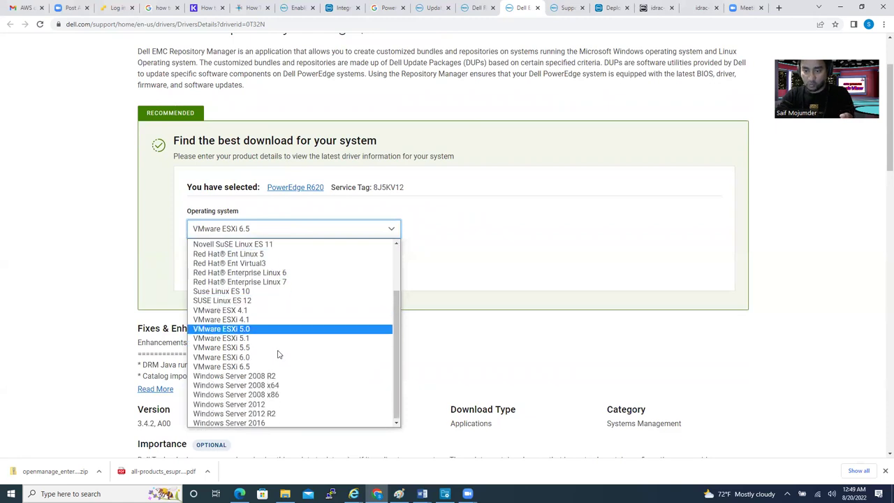
scroll(270, 409, up, 2)
scroll(269, 409, down, 2)
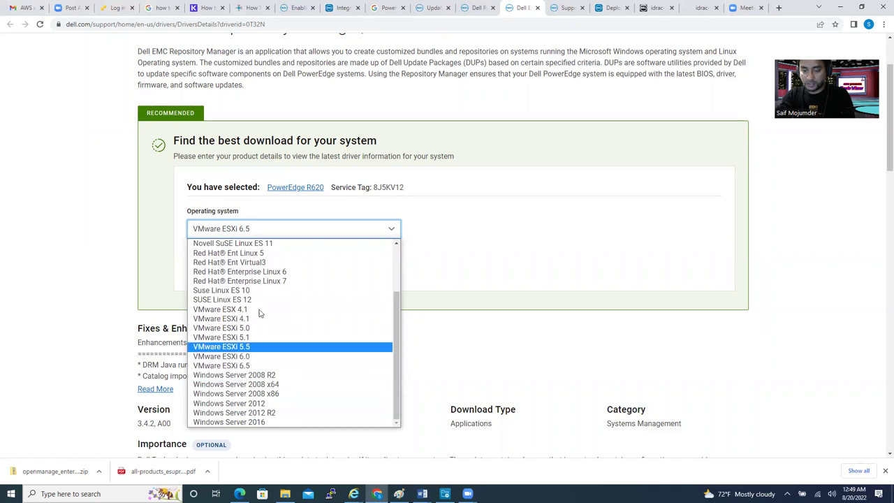
click(260, 366)
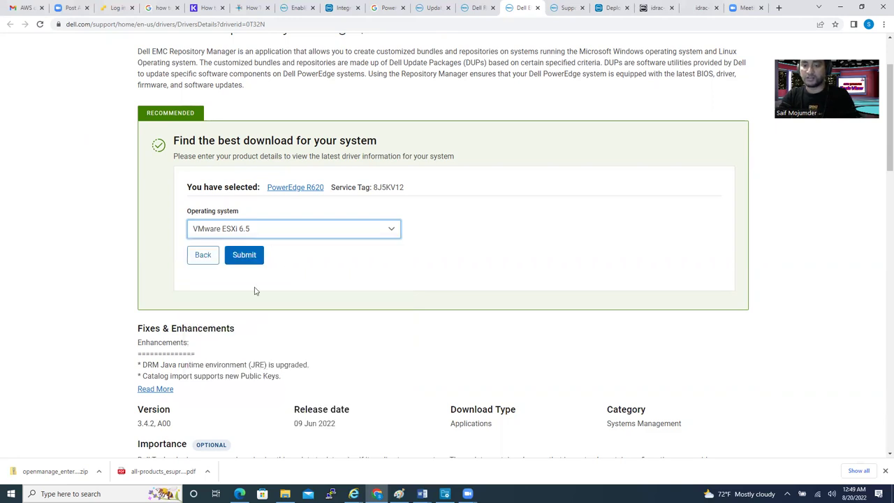
click(292, 229)
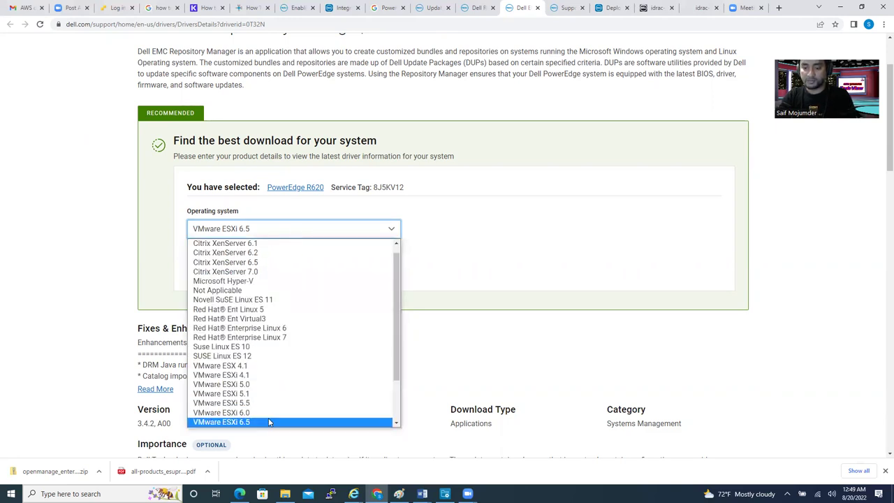
scroll(269, 419, down, 2)
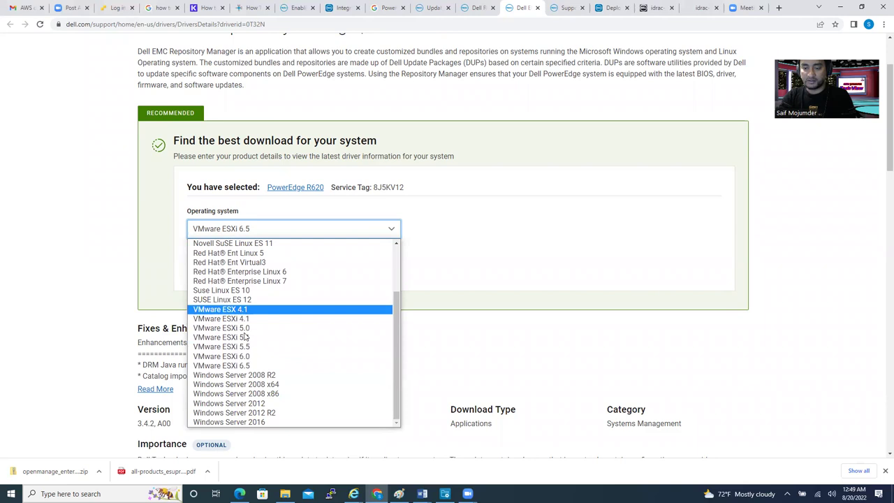
click(260, 366)
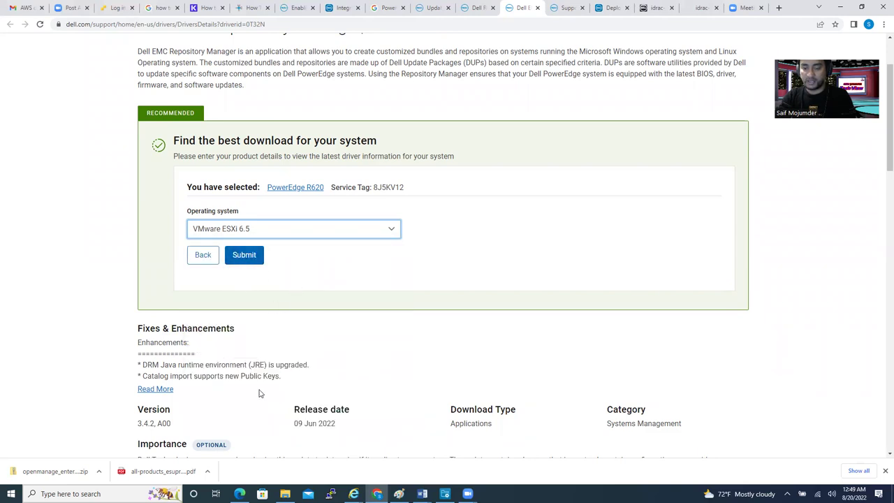
Examine the available formats of the Repository Manager download, including the file name and size of the application installer.
scroll(259, 393, down, 3)
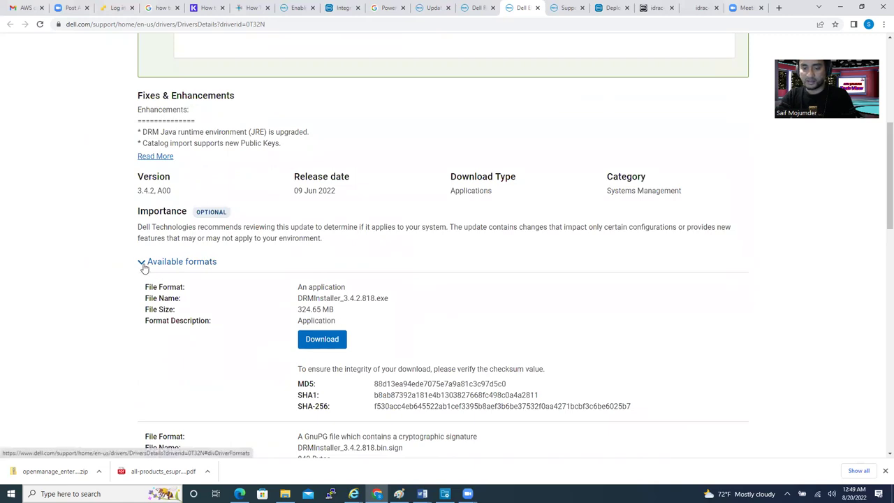
click(142, 266)
click(143, 266)
click(143, 266)
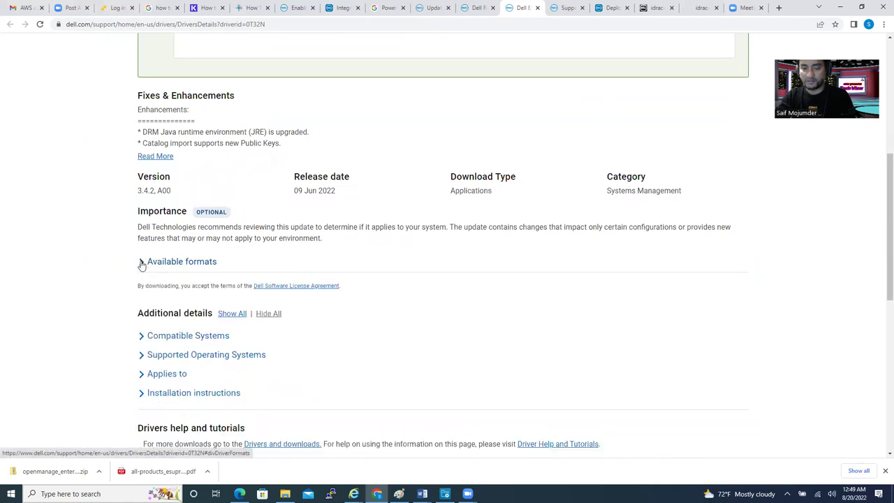
click(142, 265)
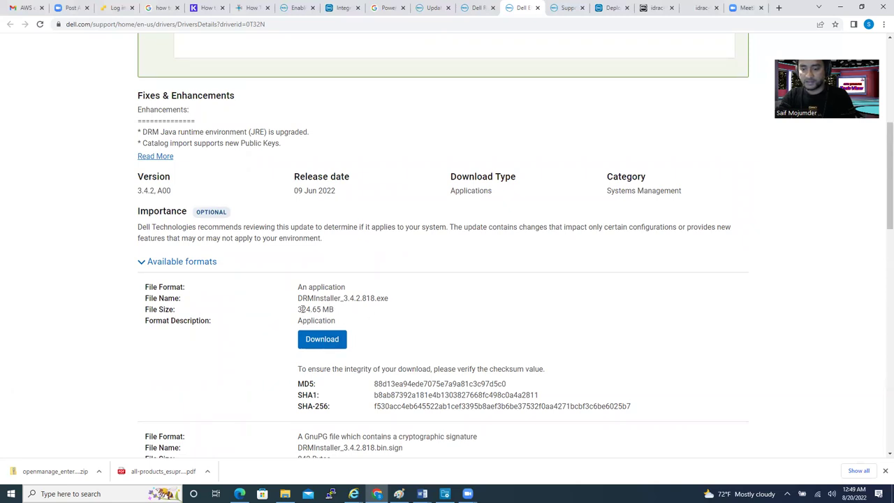
drag(300, 308, 349, 314)
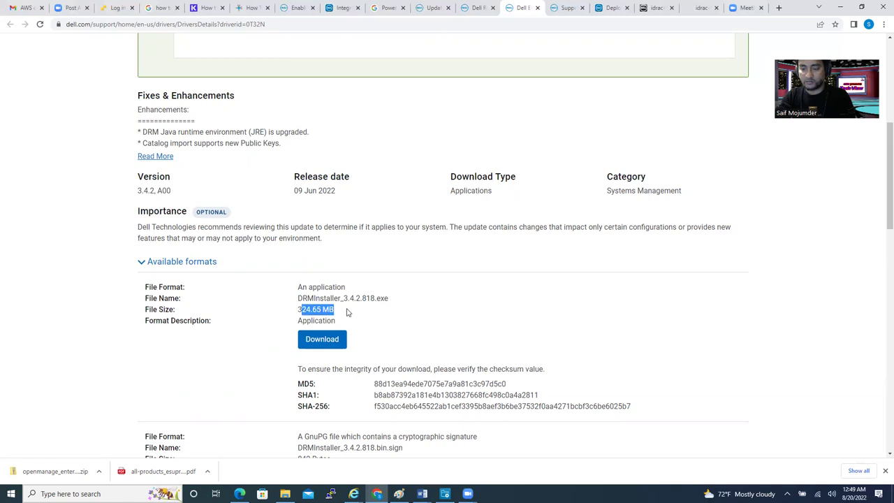
click(343, 312)
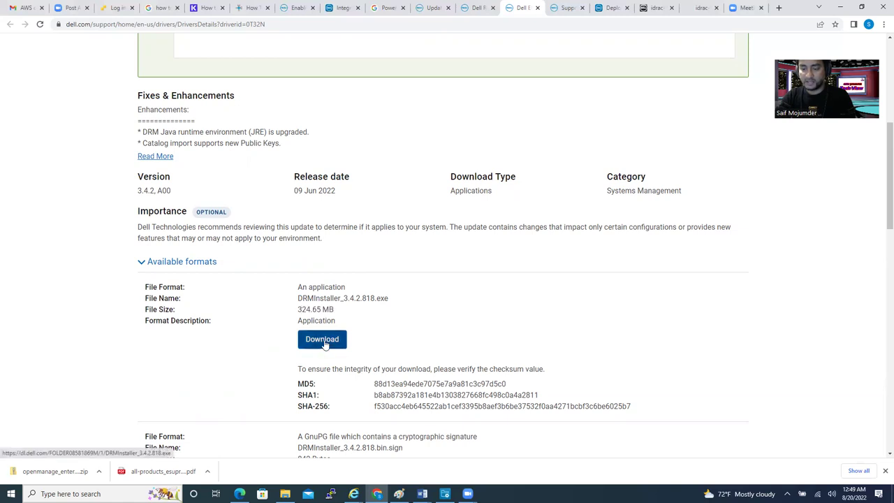
click(324, 342)
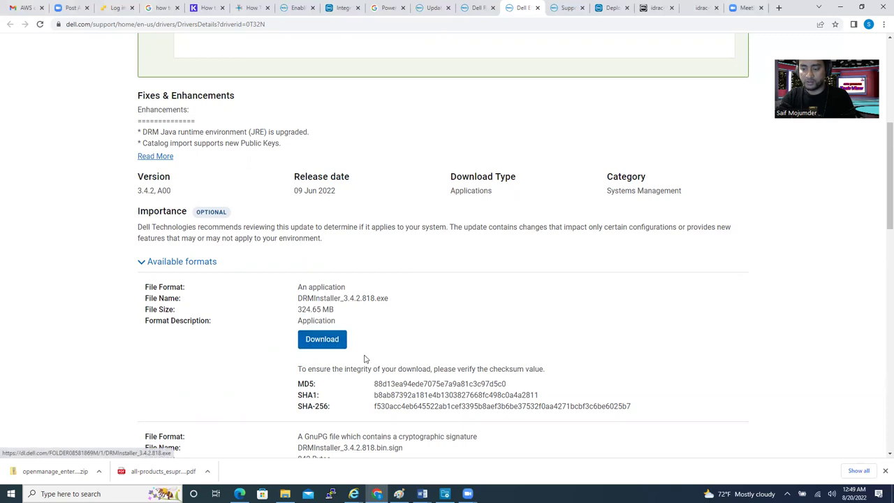
scroll(365, 359, down, 2)
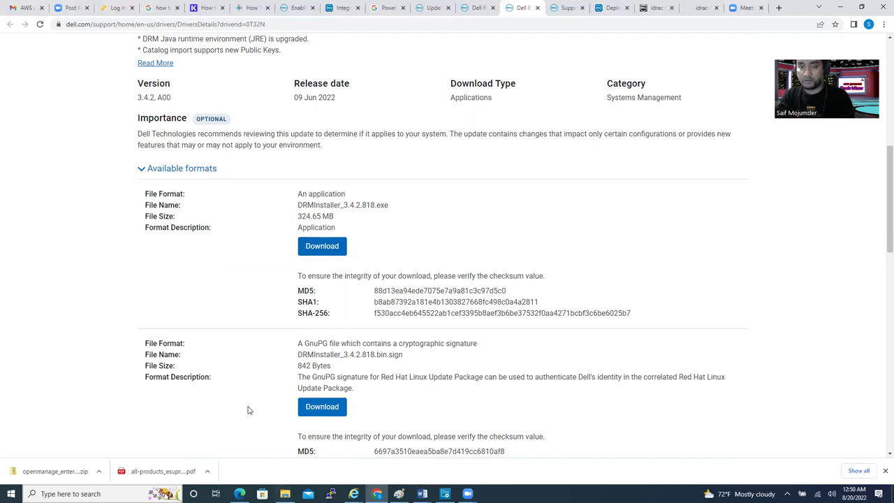
Switch to File Explorer and locate DRMInstaller_3.4.2.818.exe in the Downloads folder.
key(alt+Tab)
click(38, 120)
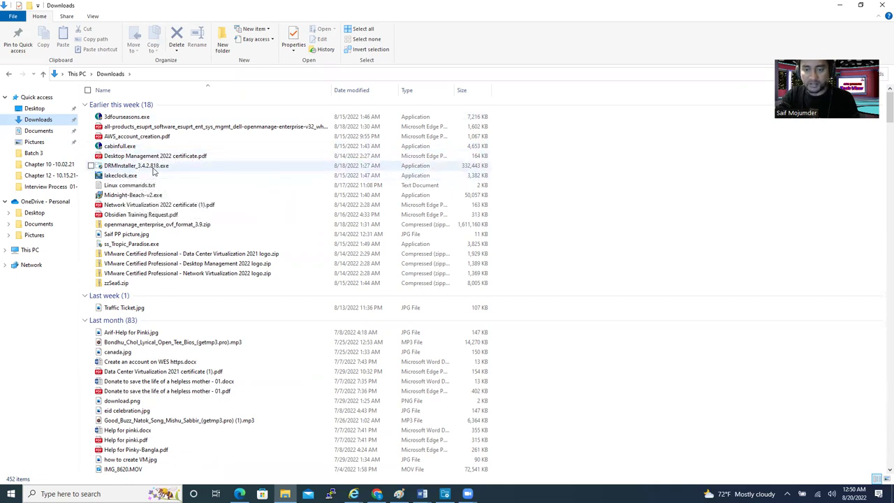
right_click(154, 169)
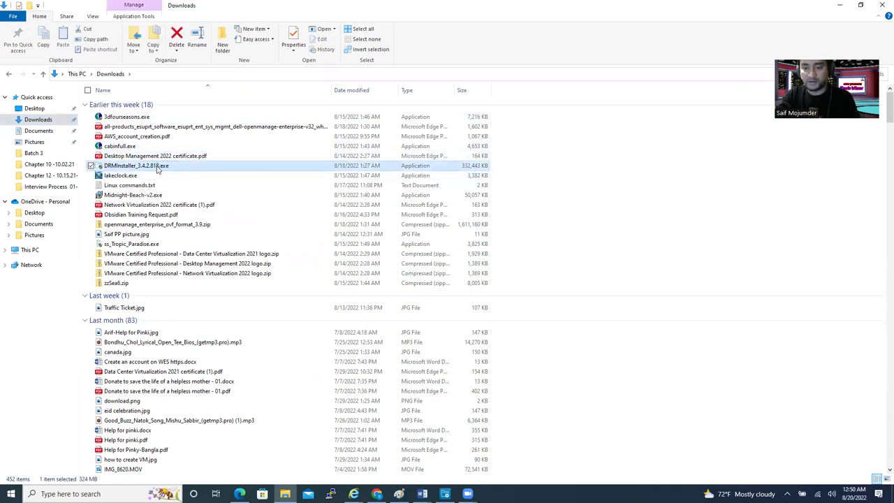
click(587, 222)
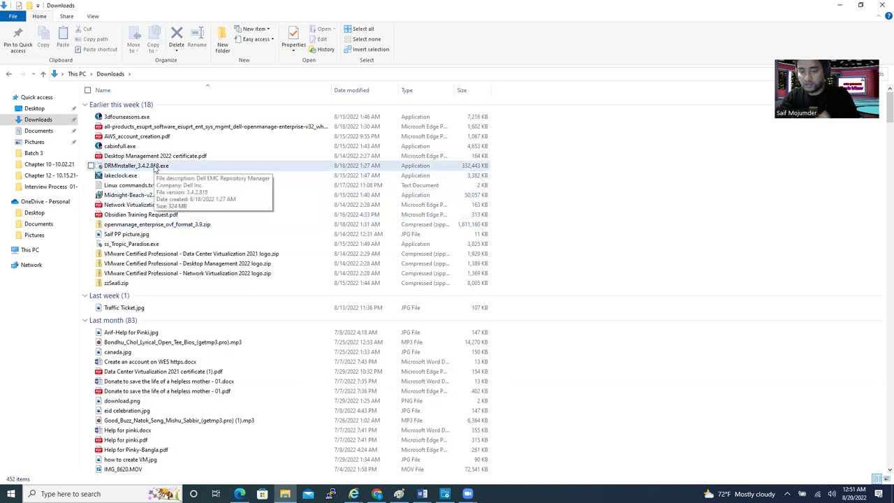
Minimize the open File Explorer, Word and Paint windows to get to the desktop.
click(839, 7)
click(841, 8)
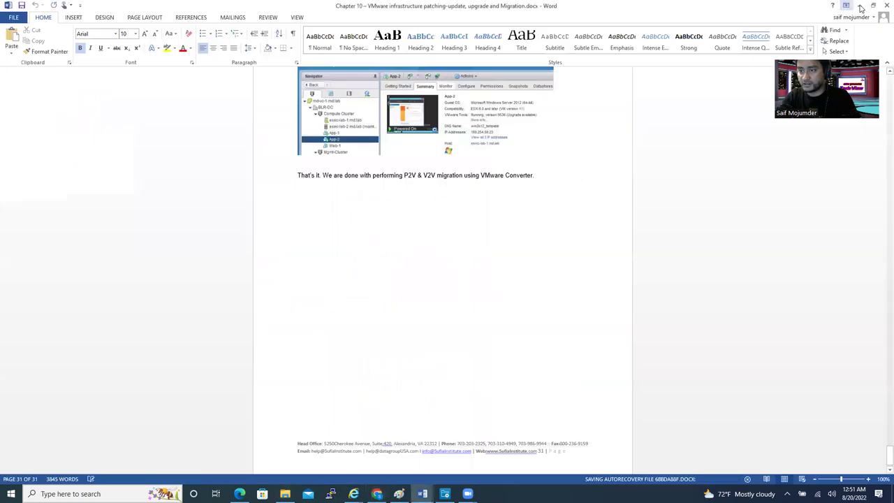
click(860, 7)
click(861, 7)
click(860, 7)
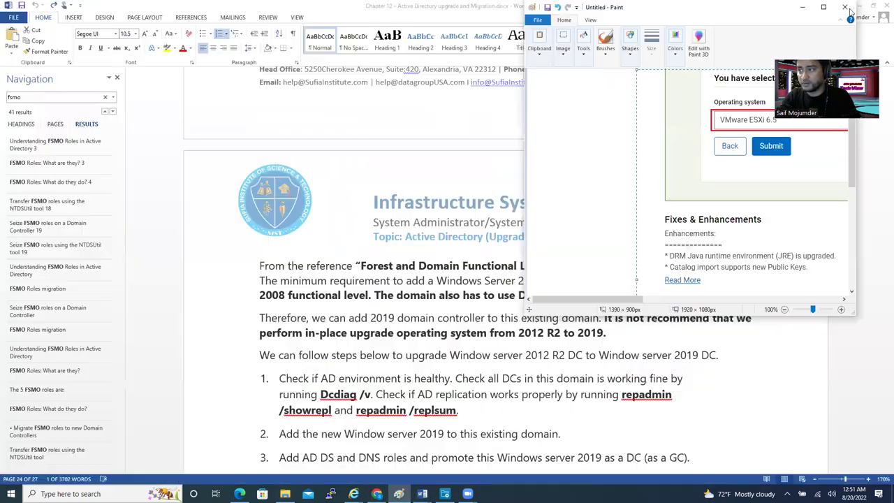
click(809, 9)
click(859, 7)
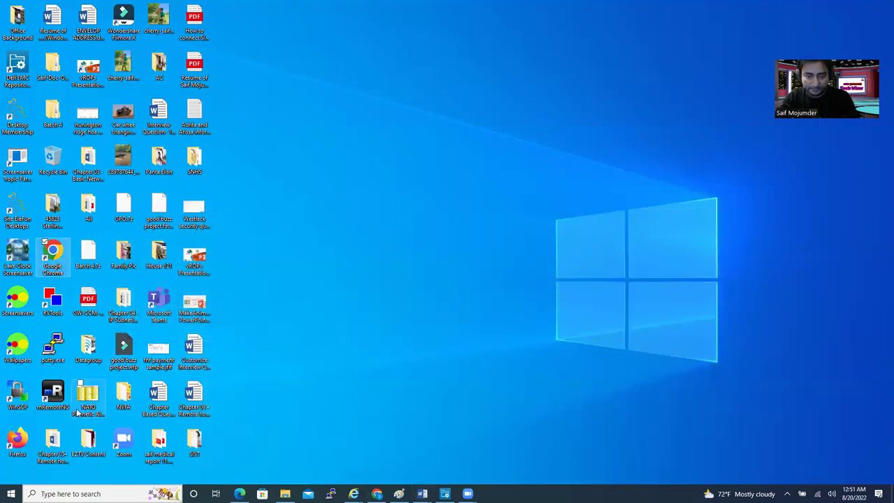
Open Dell EMC Repository Manager from the desktop and view the export deployment options for the R620 ISO repository.
click(21, 69)
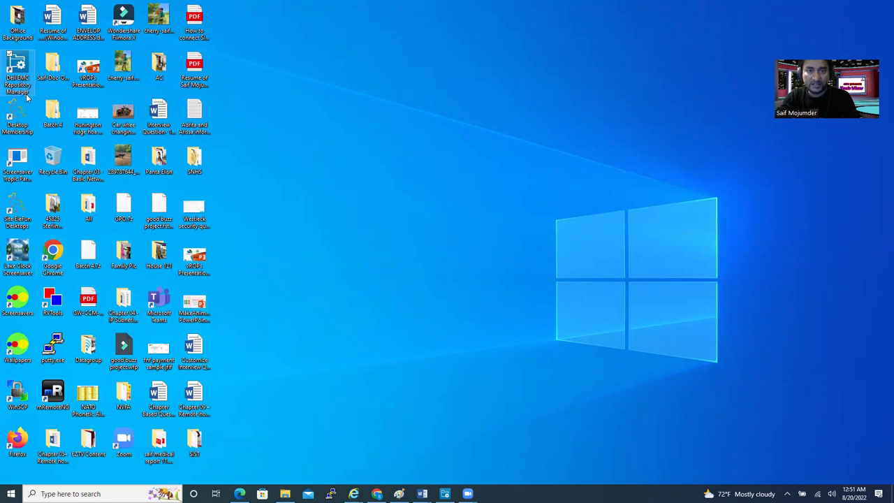
double_click(27, 67)
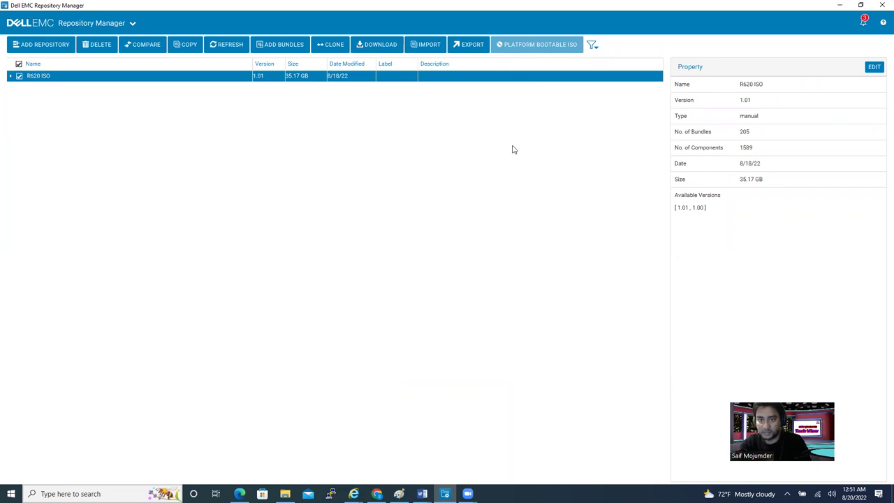
click(468, 46)
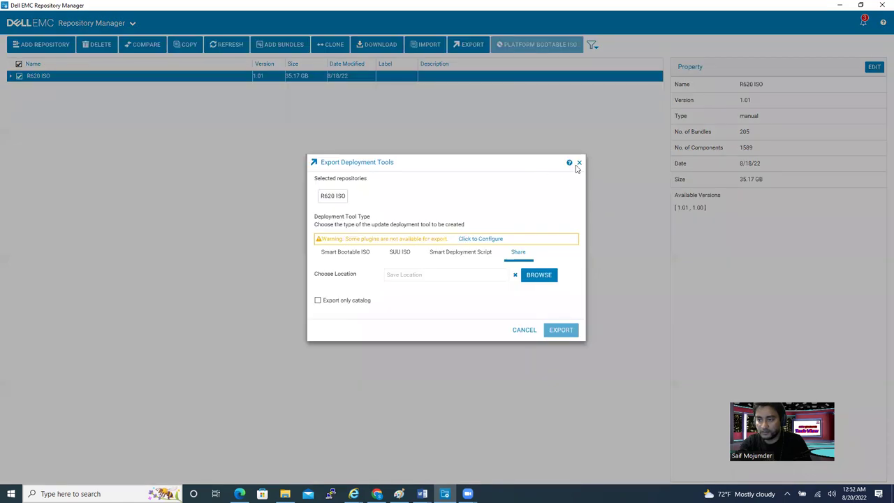
click(578, 164)
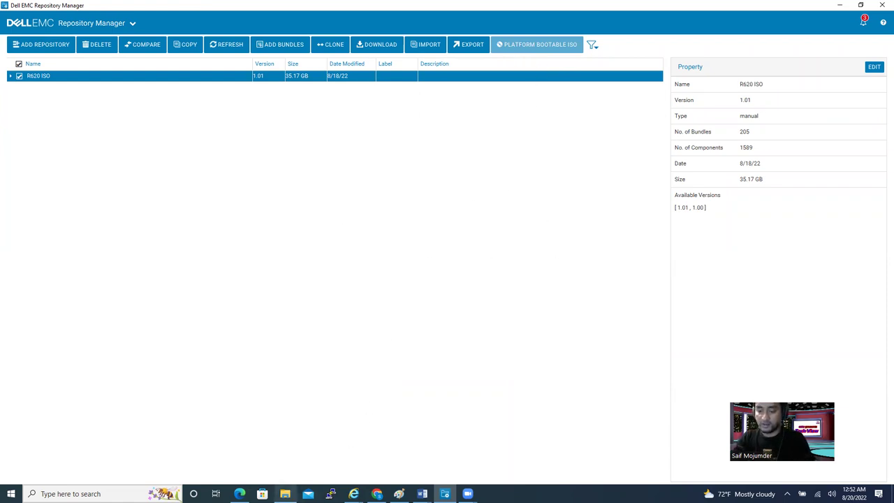
Switch to File Explorer and open the EMC folder on Local Disk (C:) to see the exported files.
click(284, 494)
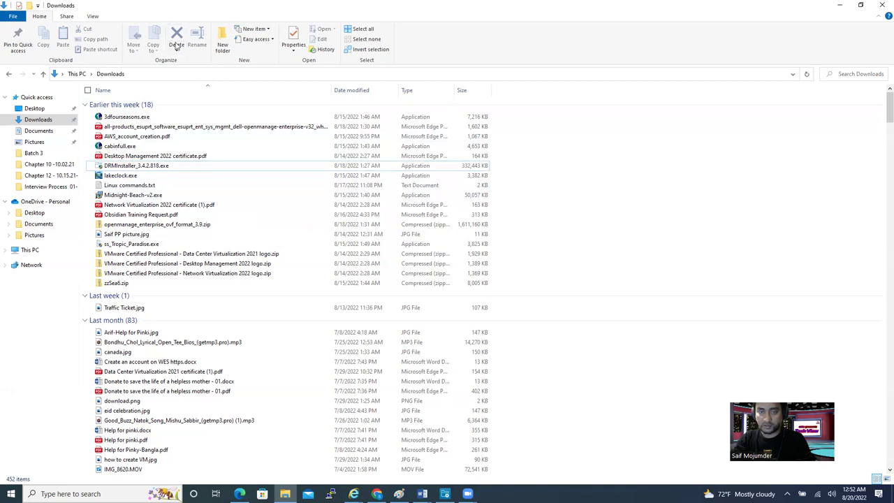
click(32, 249)
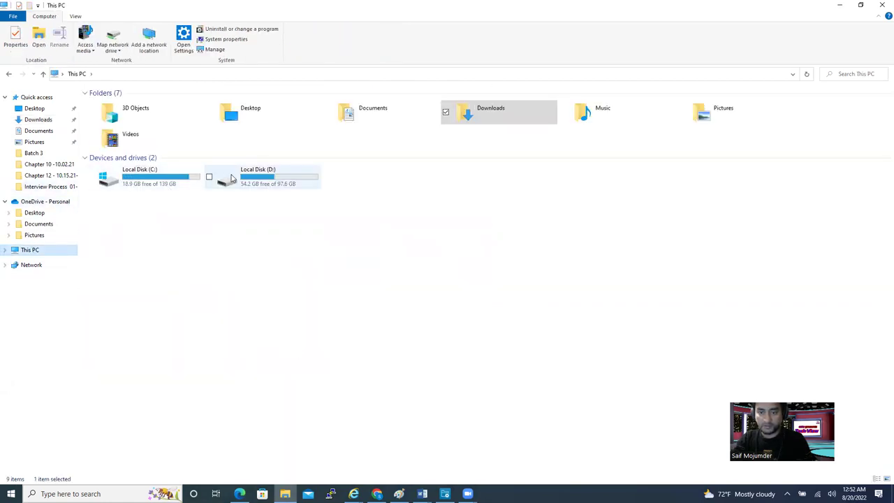
double_click(163, 183)
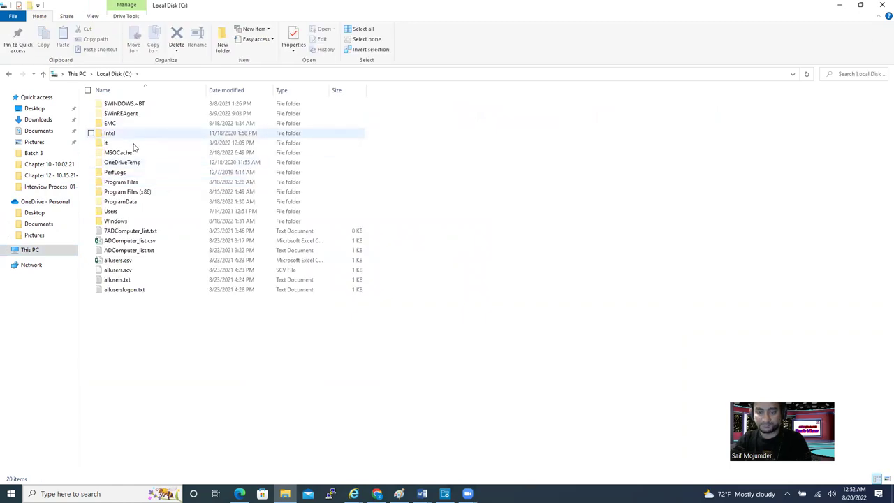
double_click(126, 126)
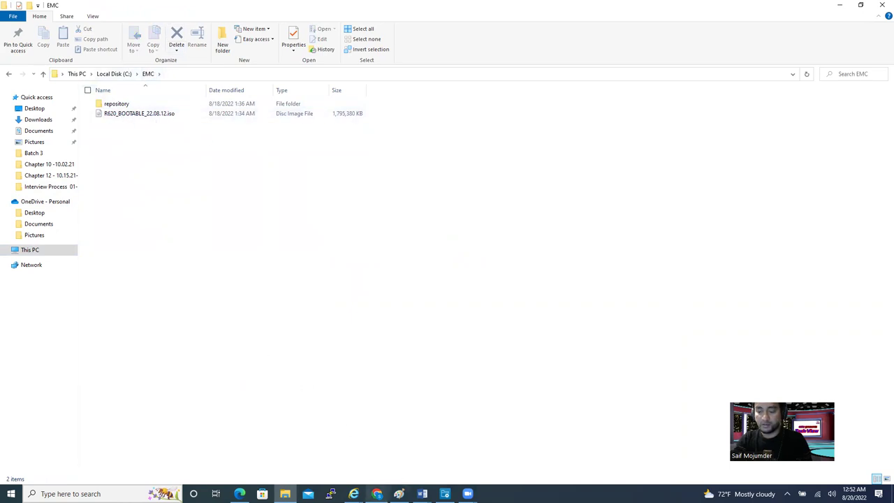
Close Dell EMC Repository Manager and relaunch it from its desktop shortcut.
mouse_move(444, 493)
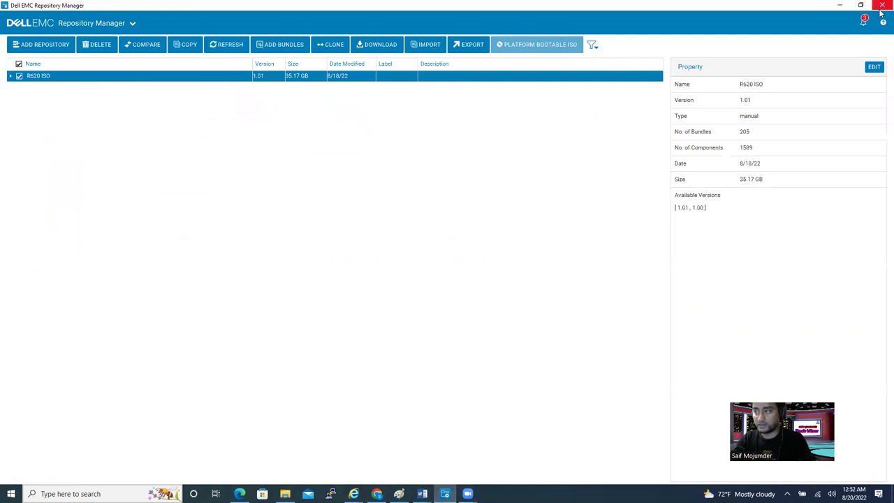
click(880, 7)
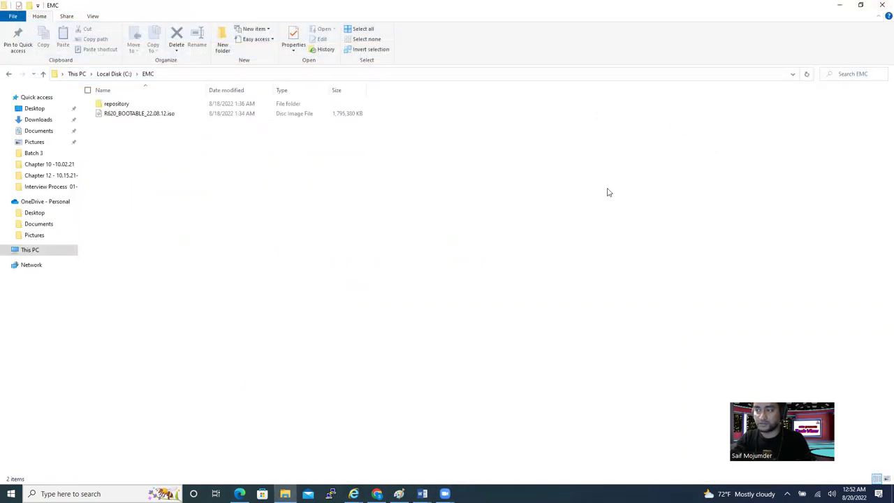
key(super+d)
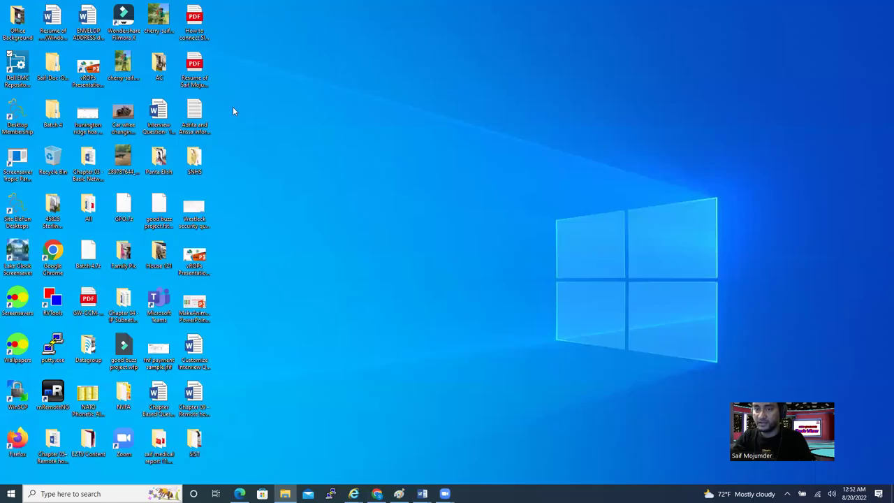
double_click(20, 78)
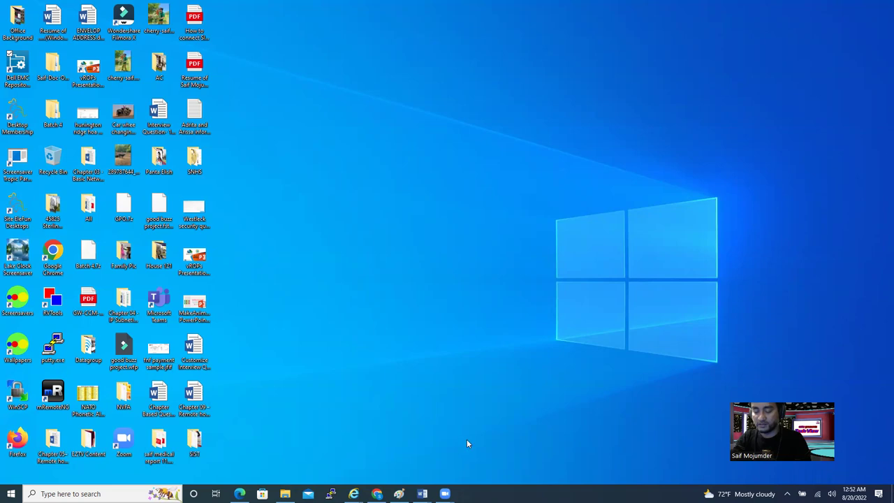
click(467, 494)
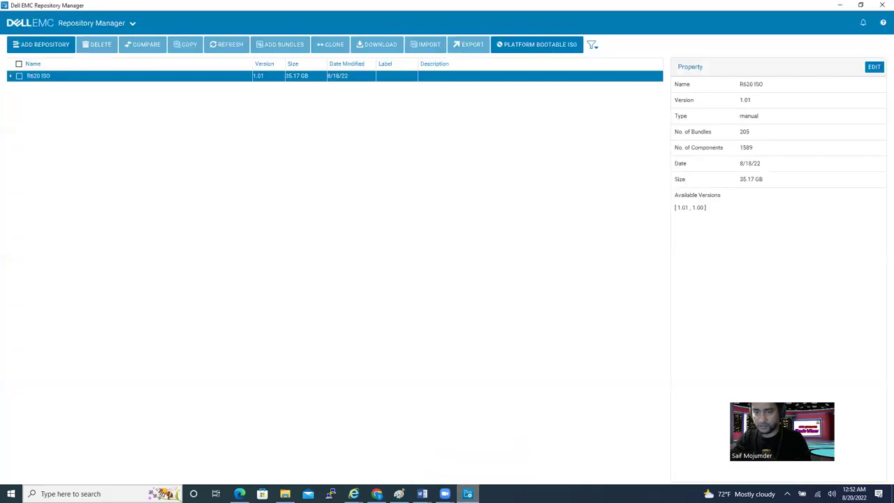
Start a platform bootable ISO from the R620 ISO repository and select R620 as the target system.
click(545, 46)
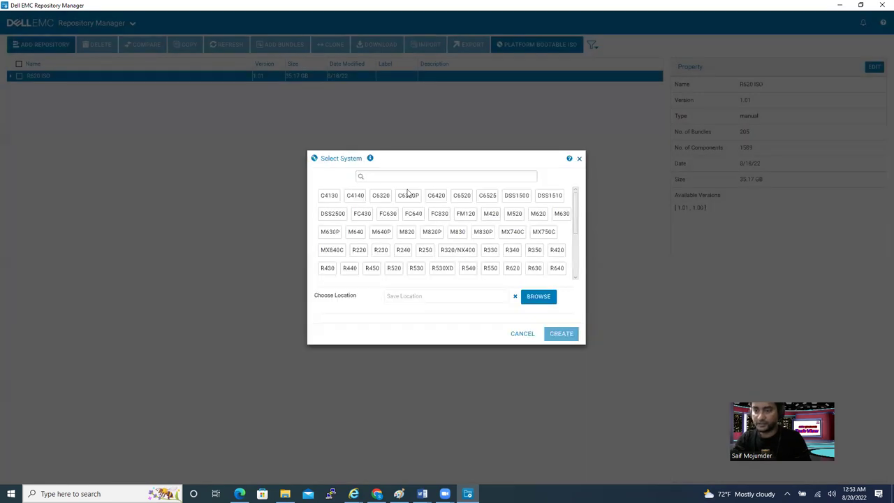
mouse_move(370, 160)
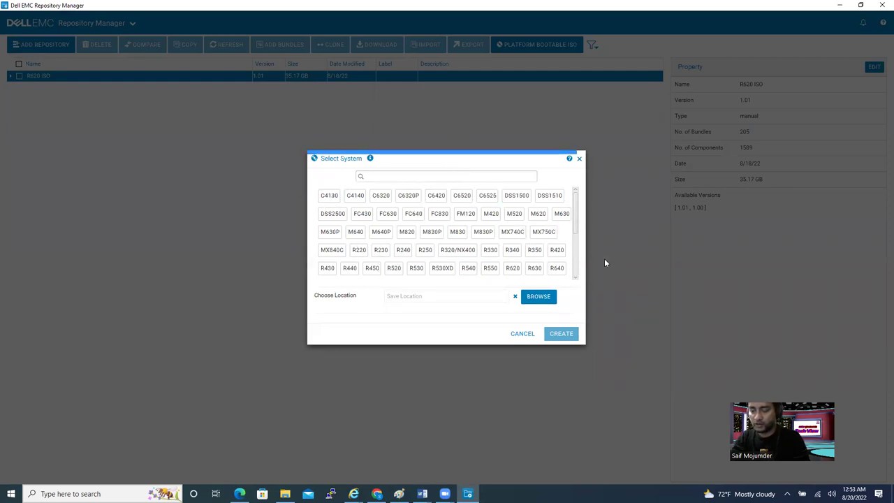
drag(579, 232, 582, 268)
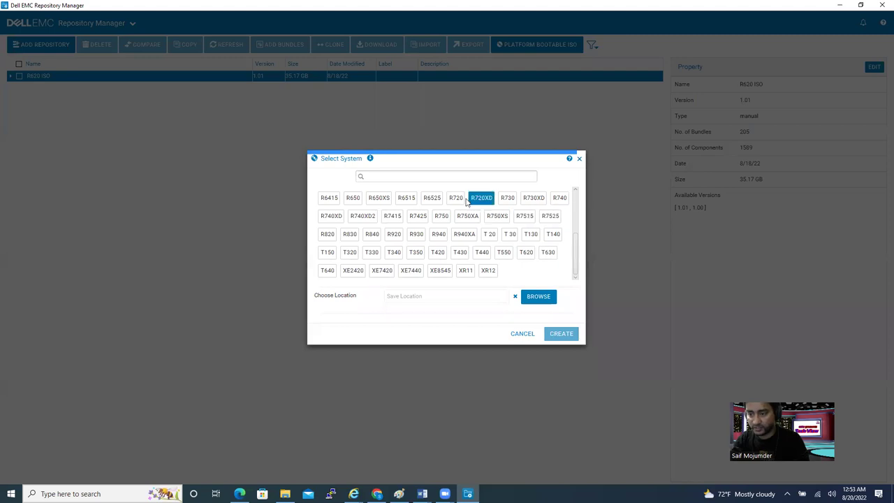
drag(578, 261, 577, 248)
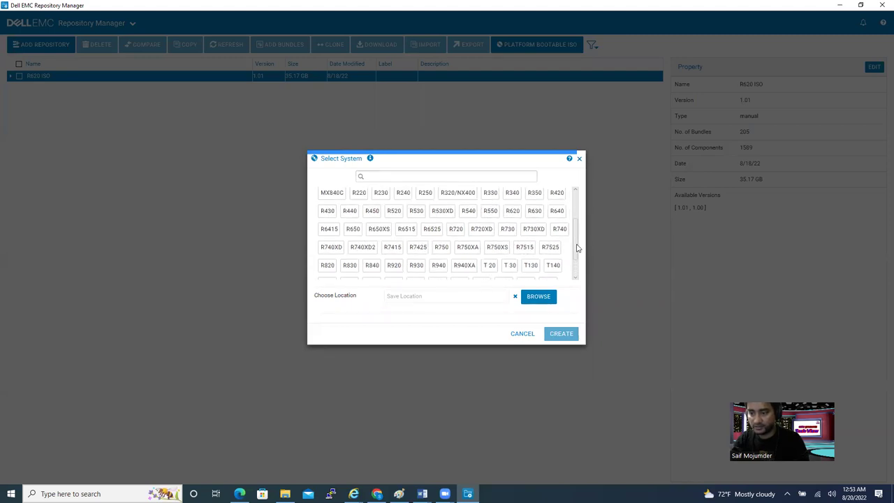
click(511, 213)
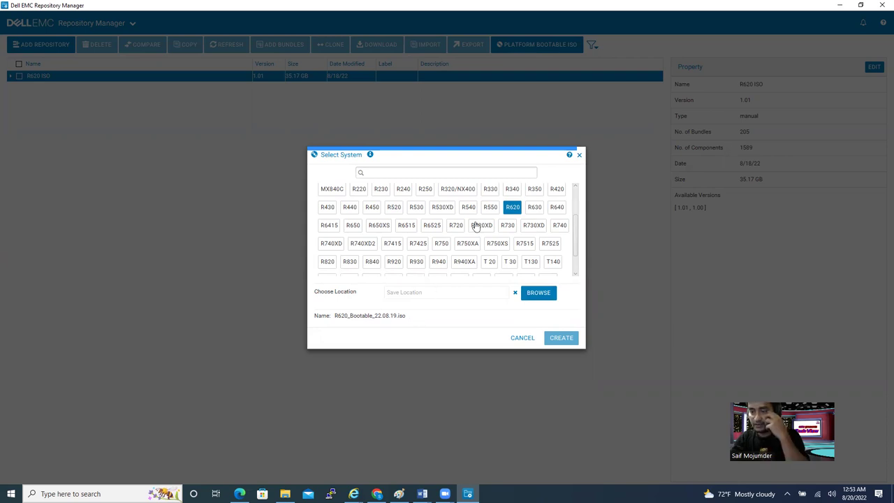
Compare the ISO file names generated for the R550, R7415 and R750XA systems, and reselect R620.
click(490, 206)
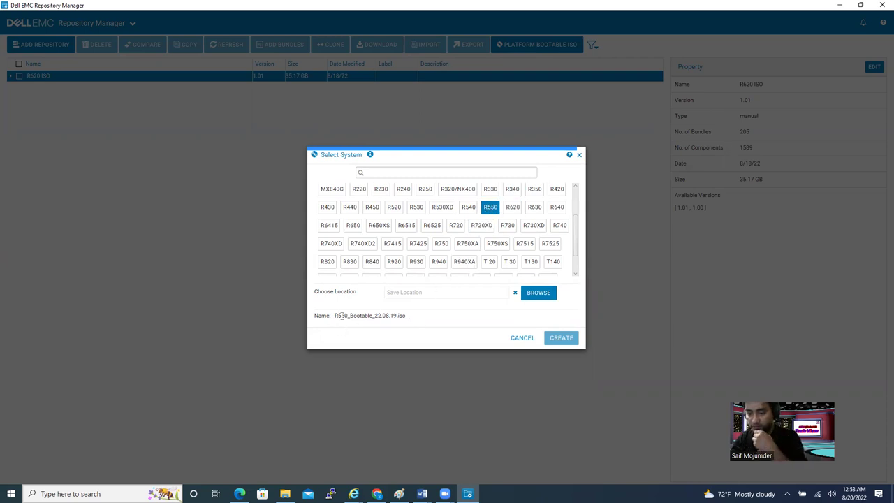
click(392, 243)
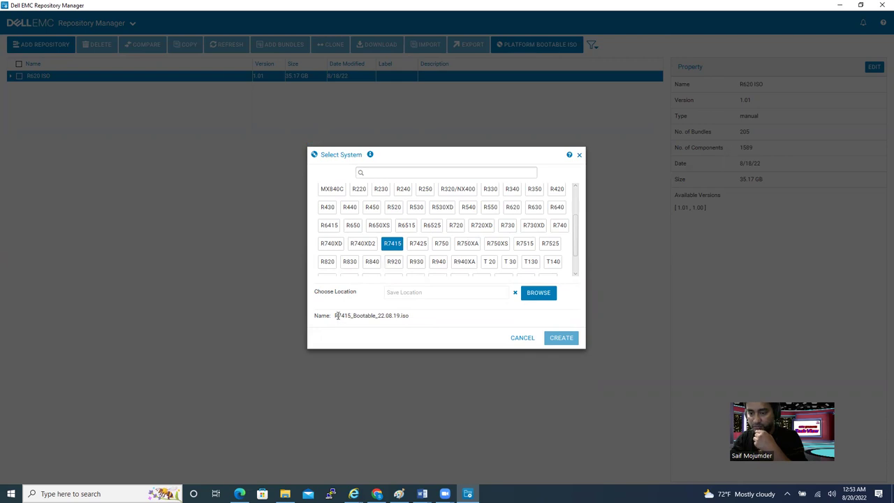
drag(335, 315, 382, 316)
click(464, 244)
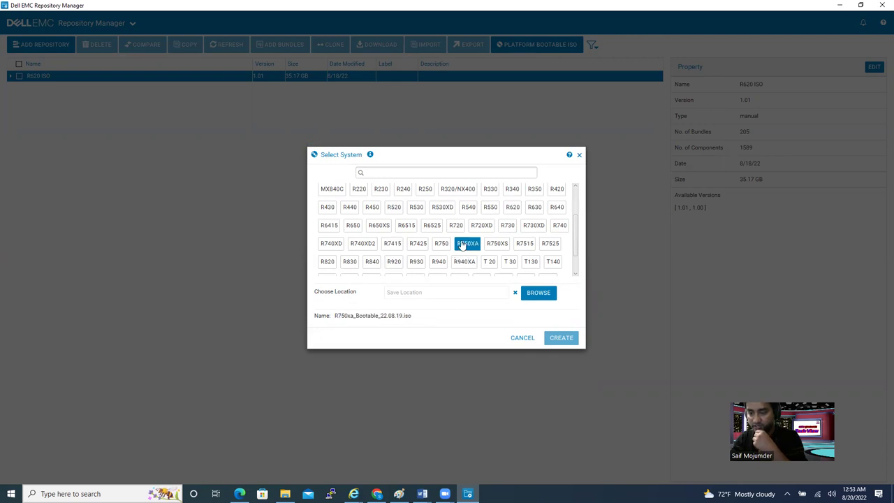
click(512, 208)
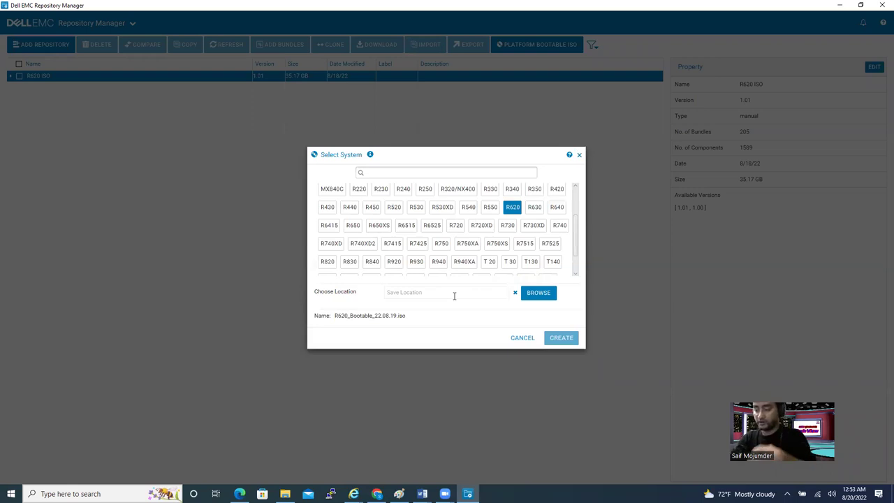
Set the bootable ISO's save location to C:\EMC\ and close the system selection without creating the ISO.
click(539, 292)
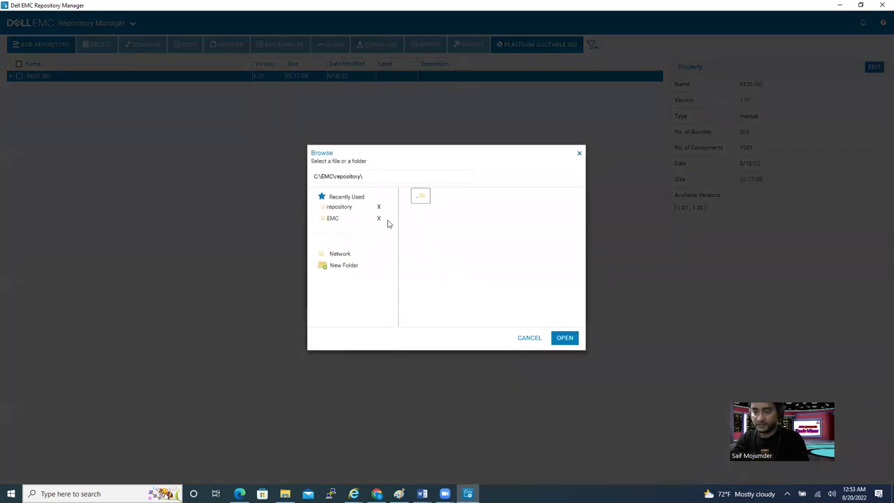
click(333, 218)
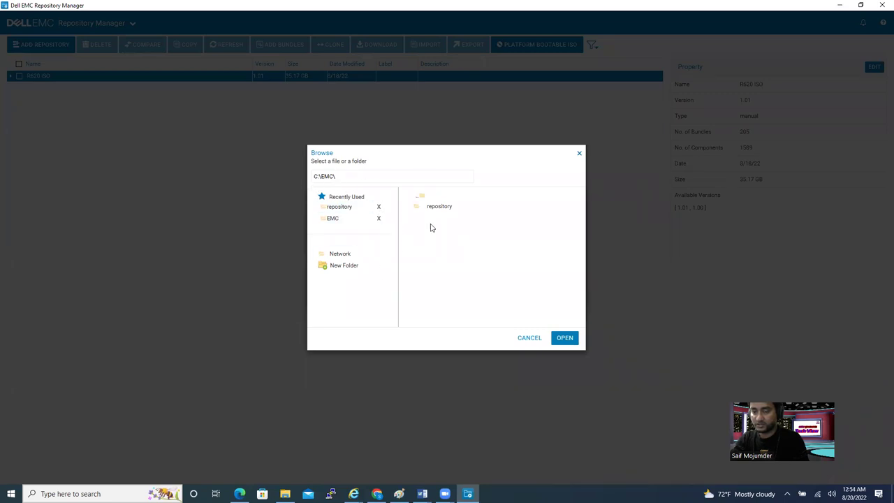
click(565, 338)
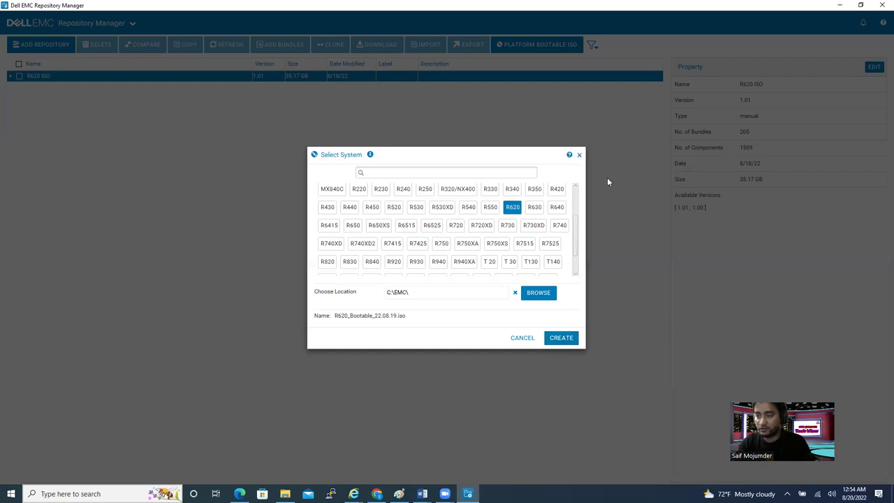
click(579, 154)
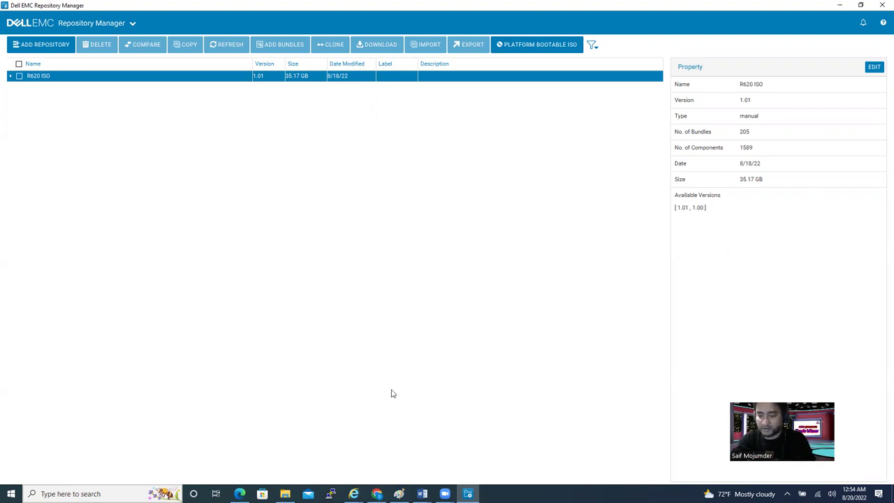
Switch to File Explorer and check the properties of R620_BOOTABLE_22.08.12.iso in the EMC folder.
mouse_move(285, 493)
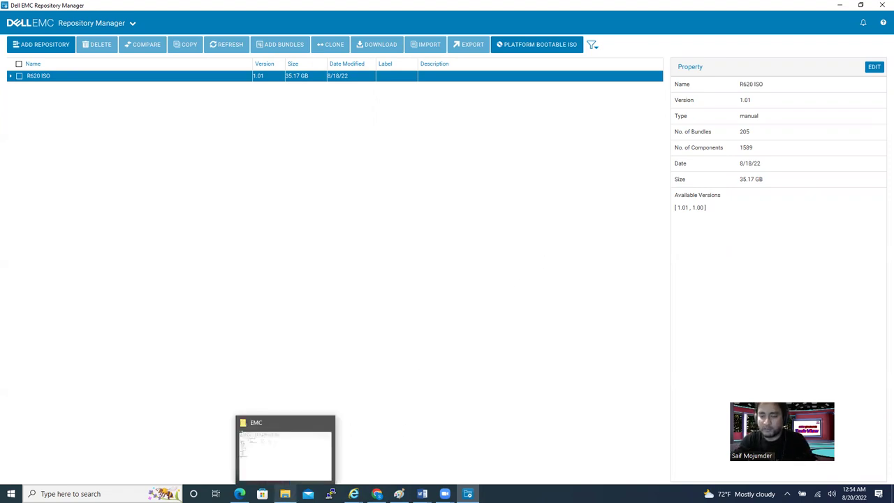
click(285, 451)
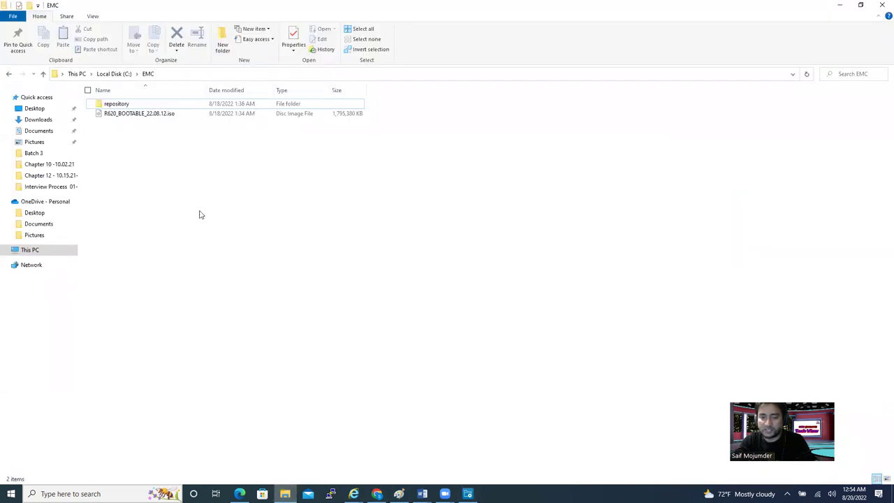
right_click(171, 114)
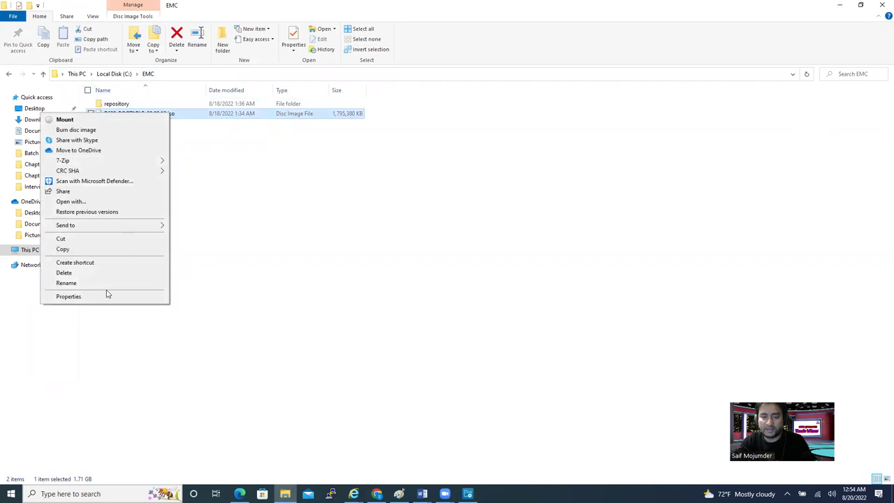
click(107, 295)
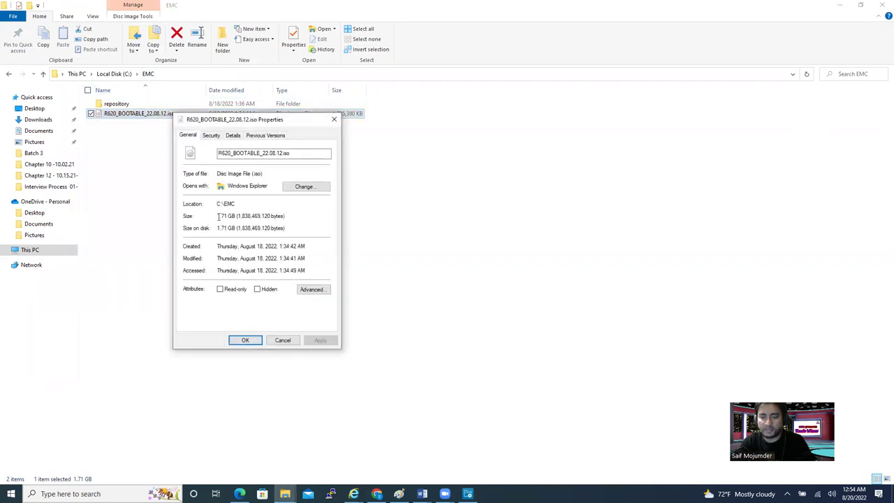
click(334, 120)
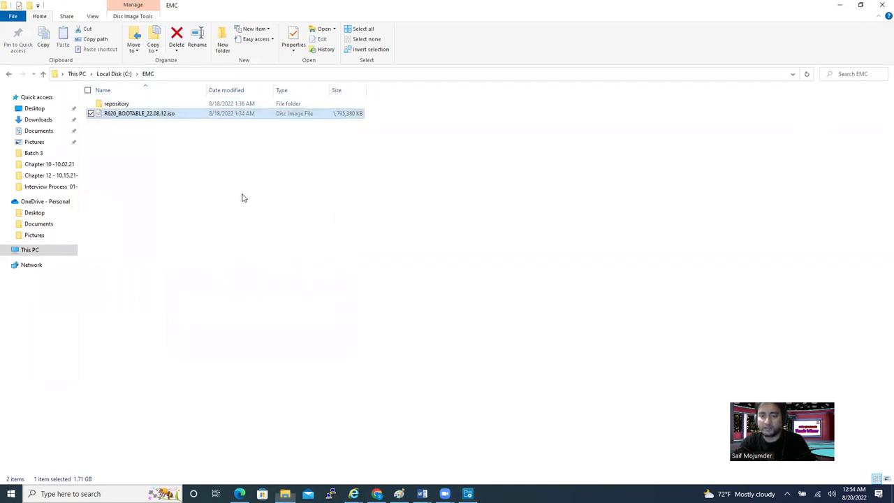
click(224, 195)
click(155, 115)
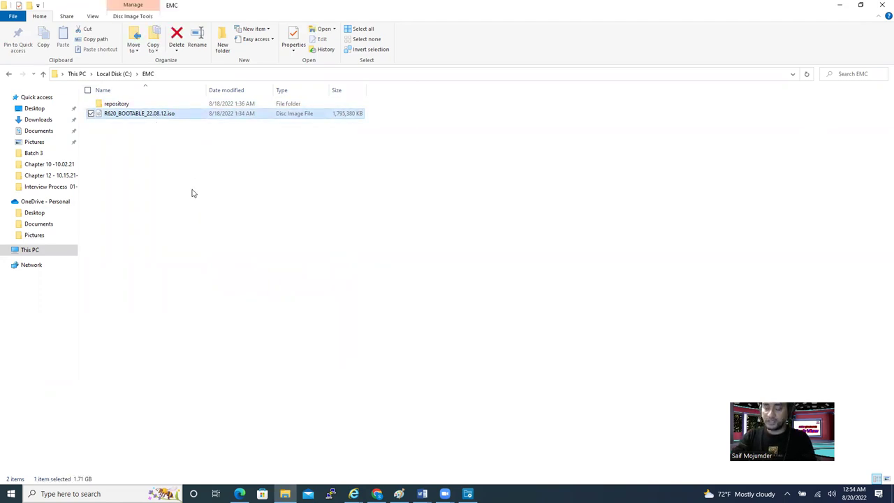
Switch to Chrome and compare the firmware versions of the iDRACs at 192.168.1.10 and 192.168.1.8.
click(377, 494)
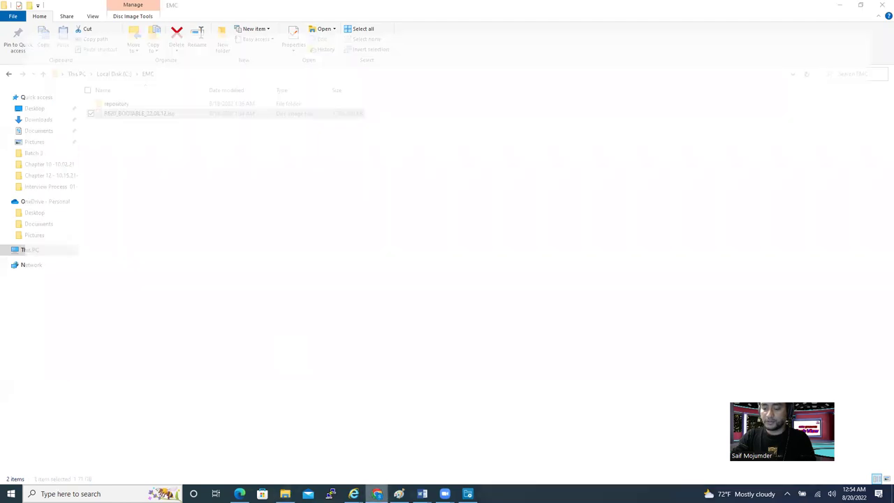
click(654, 8)
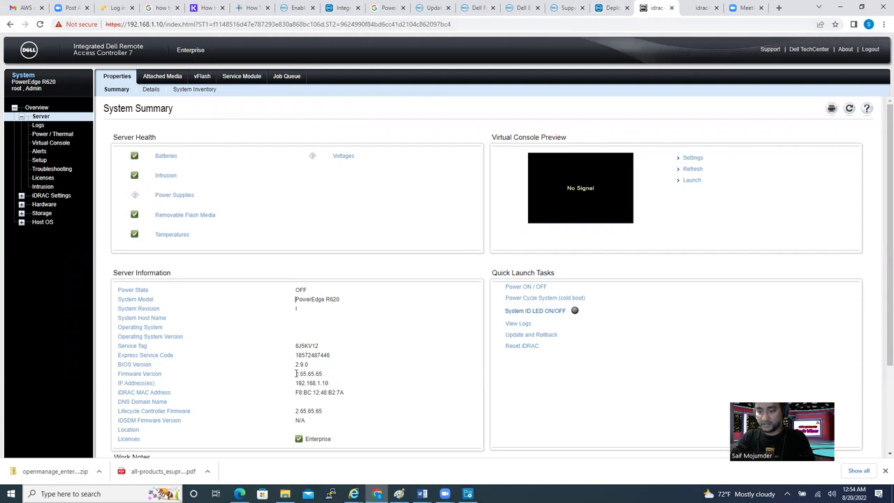
drag(295, 376, 324, 380)
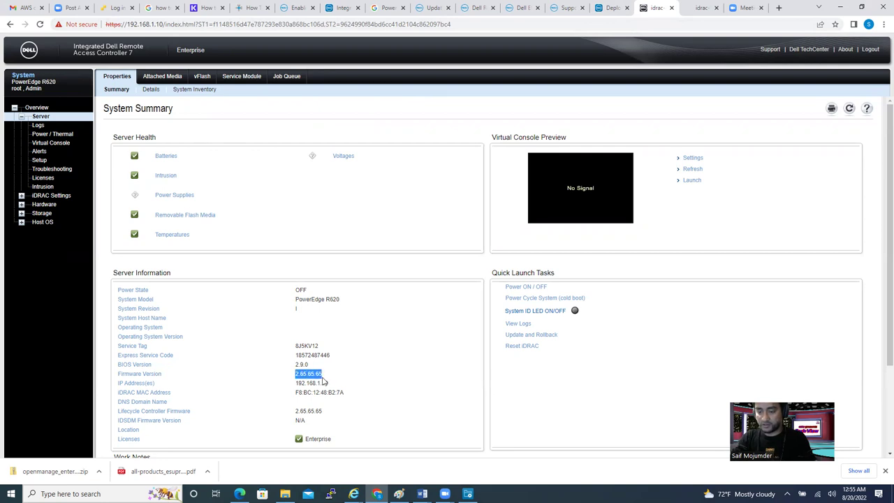
click(698, 8)
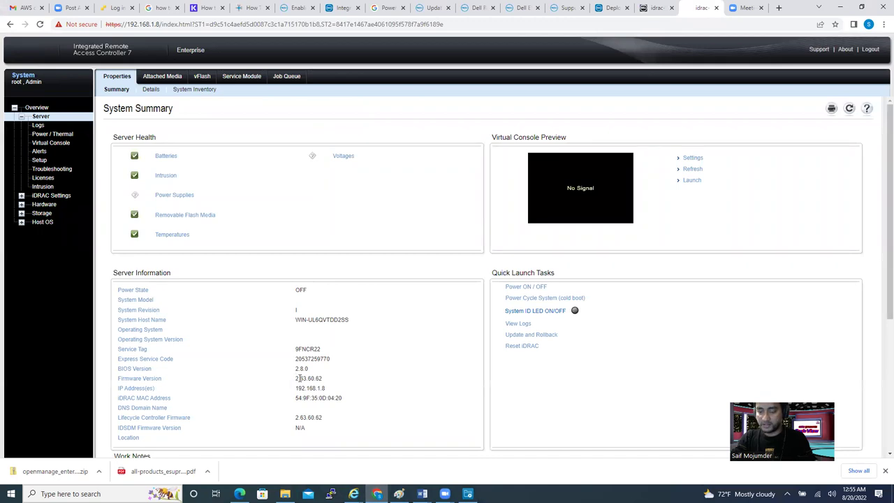
mouse_move(299, 378)
mouse_down()
mouse_move(335, 381)
mouse_move(293, 377)
mouse_up()
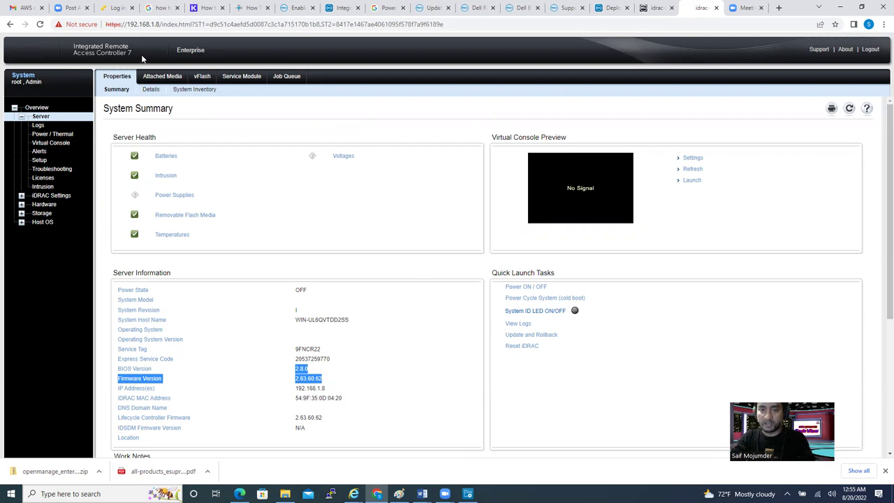
drag(160, 25, 150, 25)
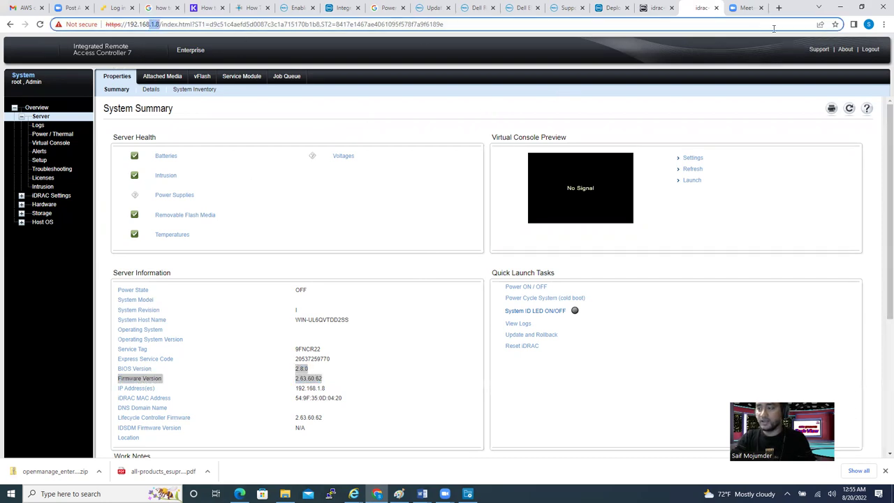
Log out of the iDRAC at 192.168.1.8 and log back in as root with the account password, keeping the default password.
click(870, 52)
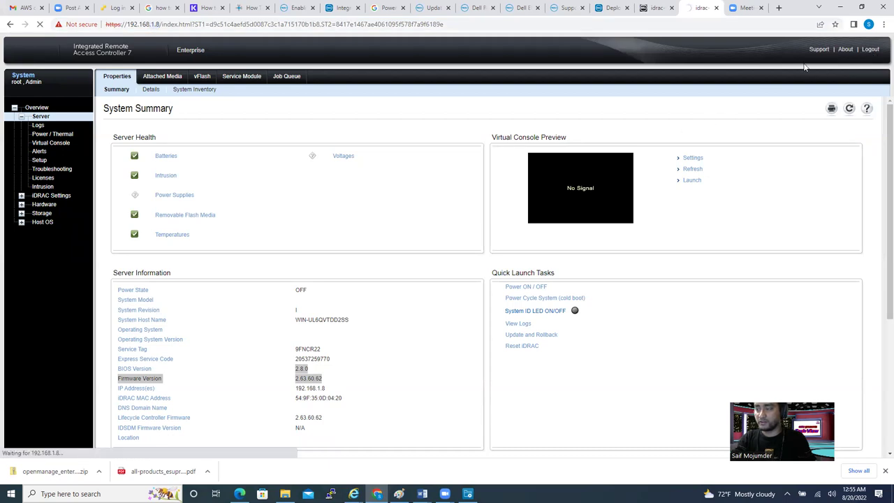
click(870, 49)
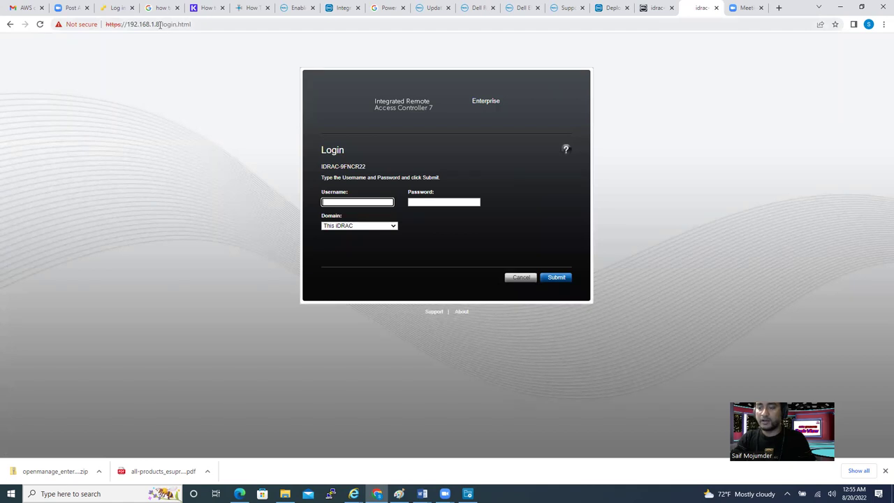
click(338, 201)
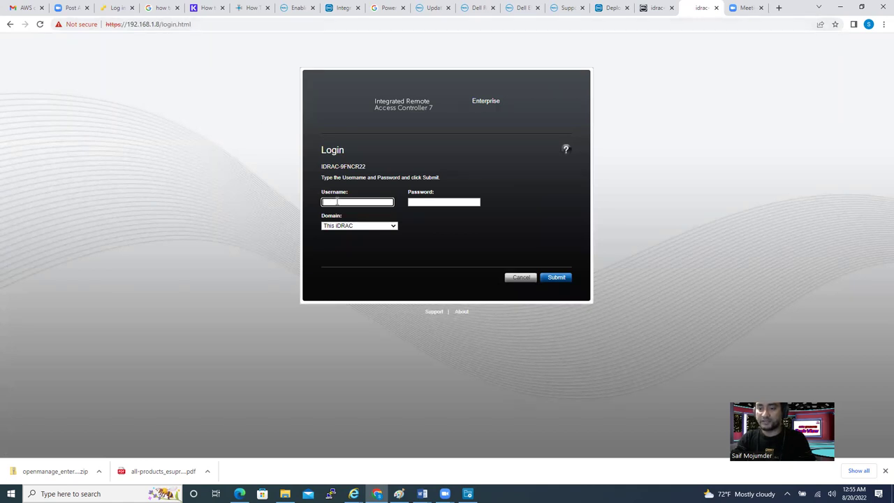
text(root)
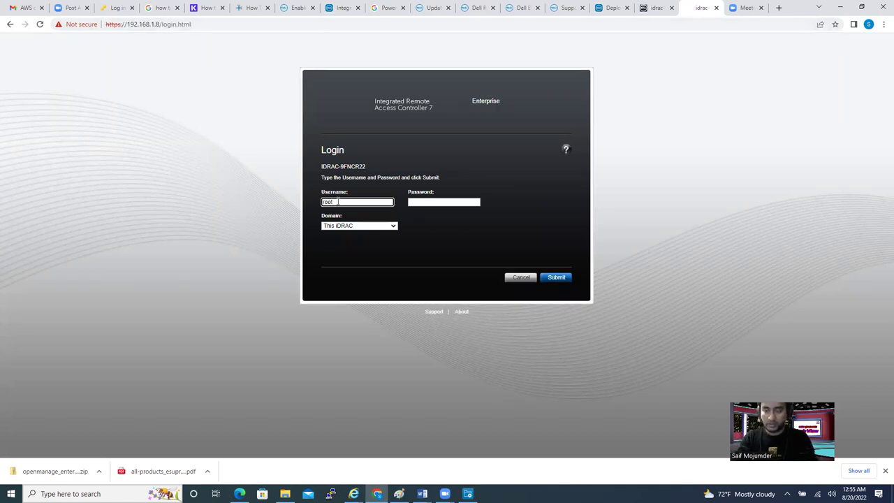
key(Tab)
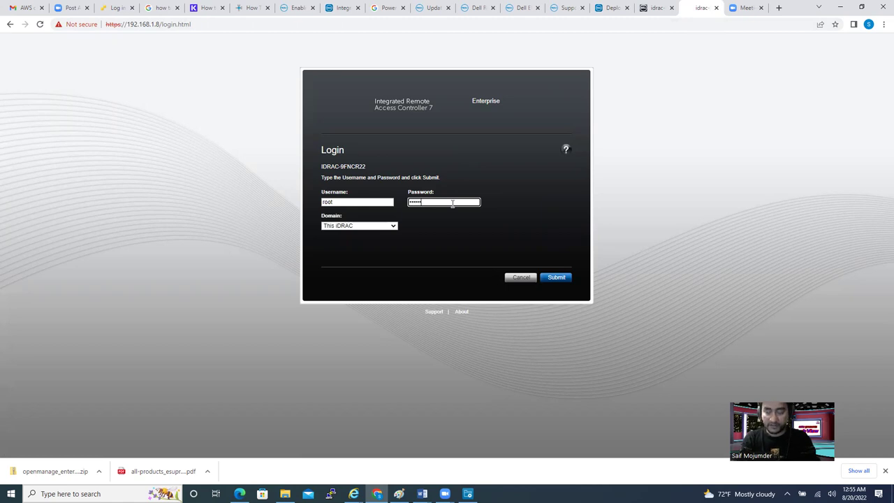
click(555, 278)
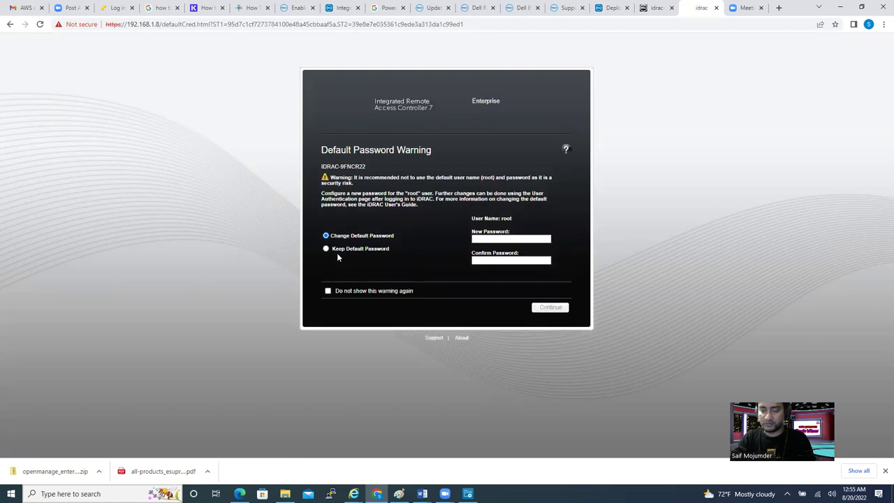
click(326, 249)
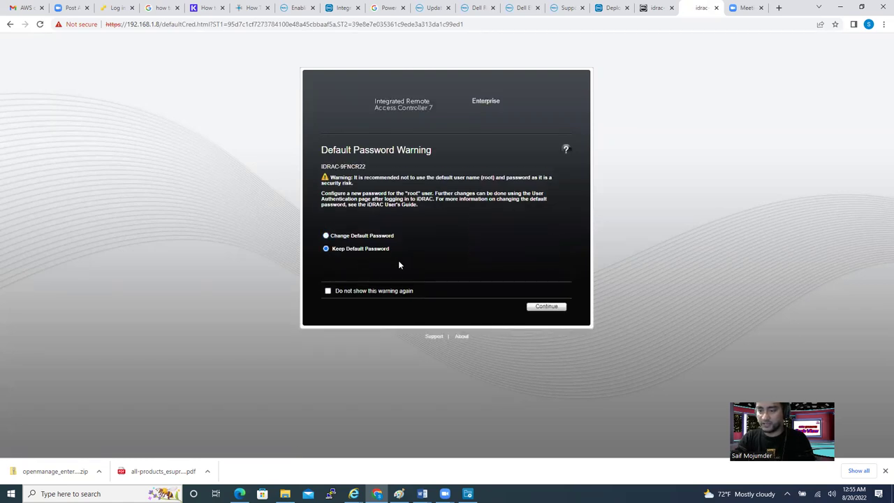
click(538, 306)
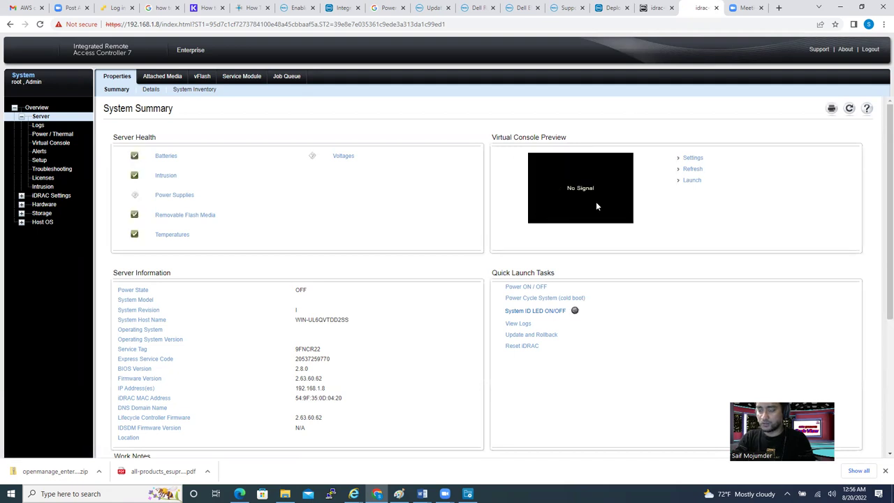
Launch the server's virtual console and connect virtual media to reach the device mapping options.
click(692, 181)
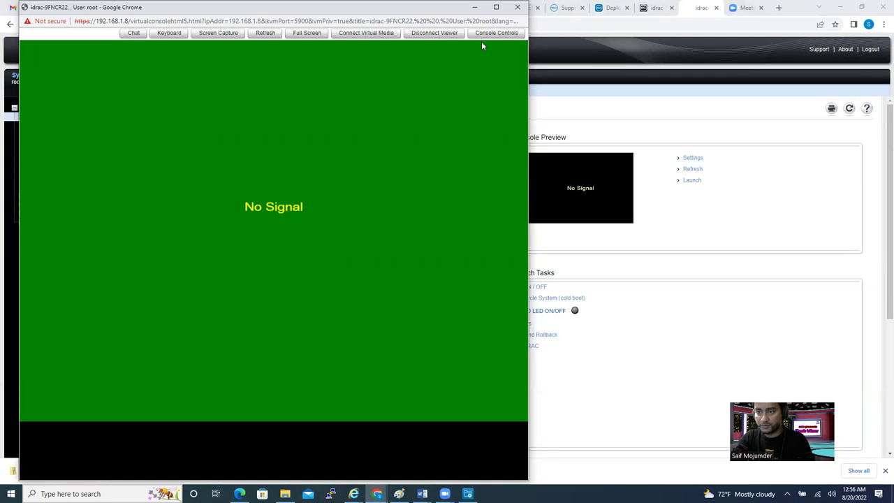
click(377, 34)
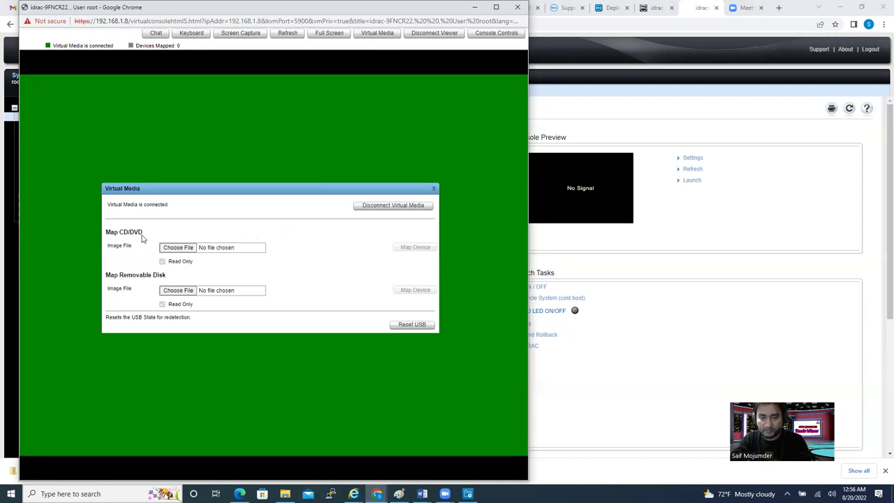
Choose R620_BOOTABLE_22.08.12.iso from the C:\EMC folder as the CD/DVD image file for virtual media.
click(184, 250)
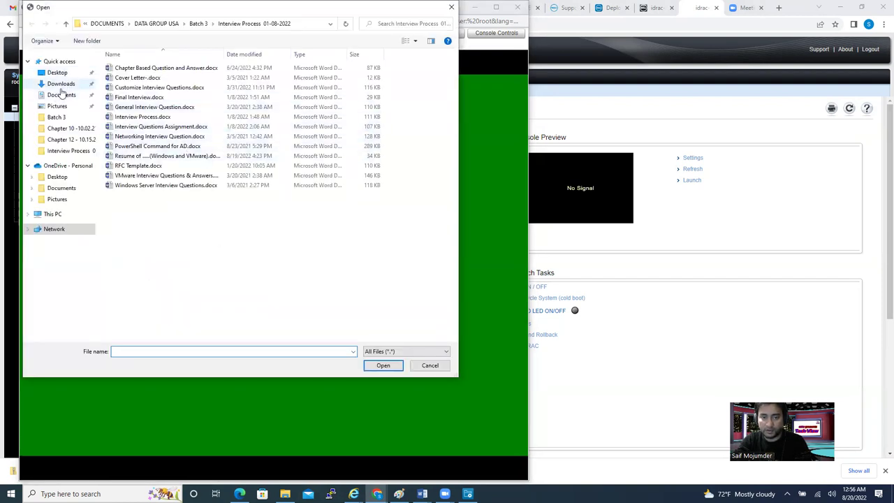
click(61, 84)
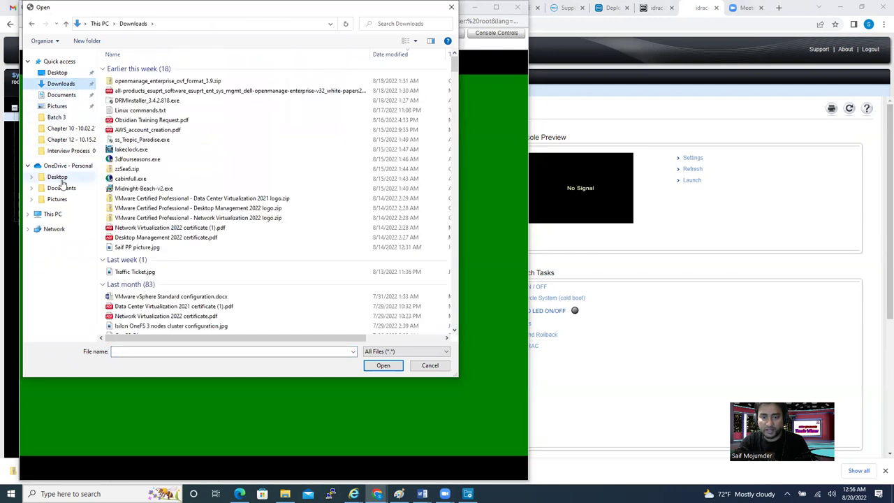
click(52, 213)
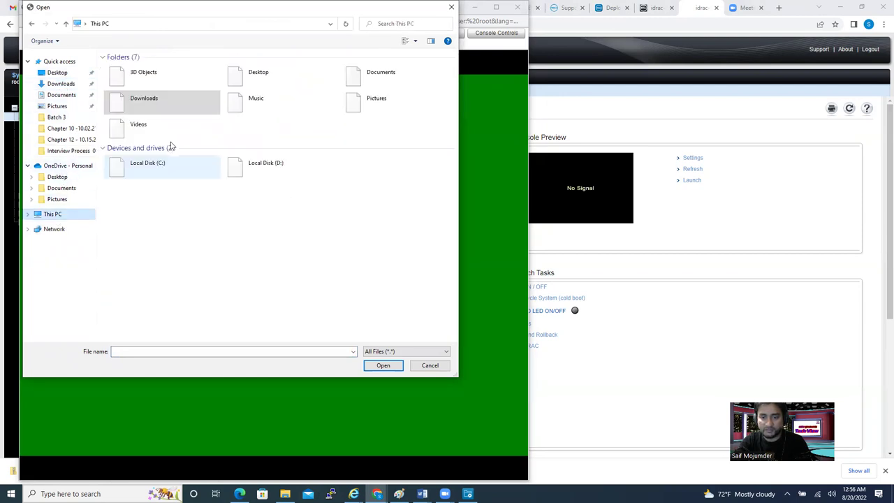
double_click(168, 164)
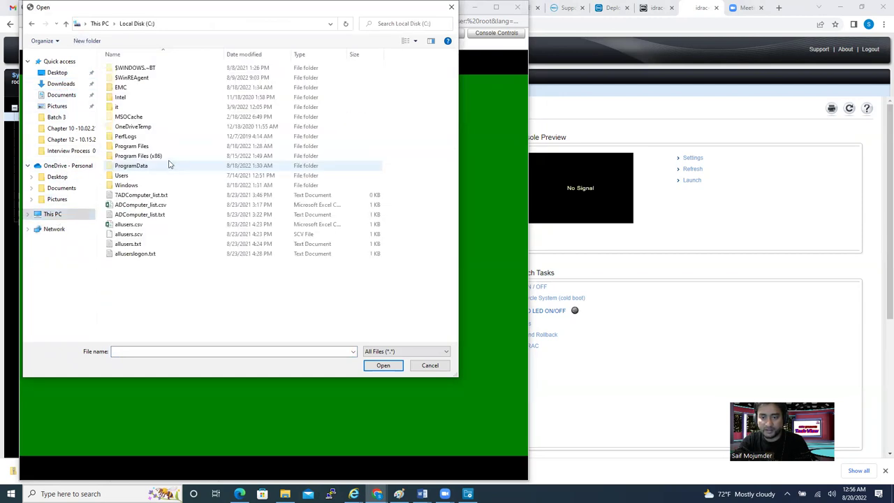
double_click(123, 87)
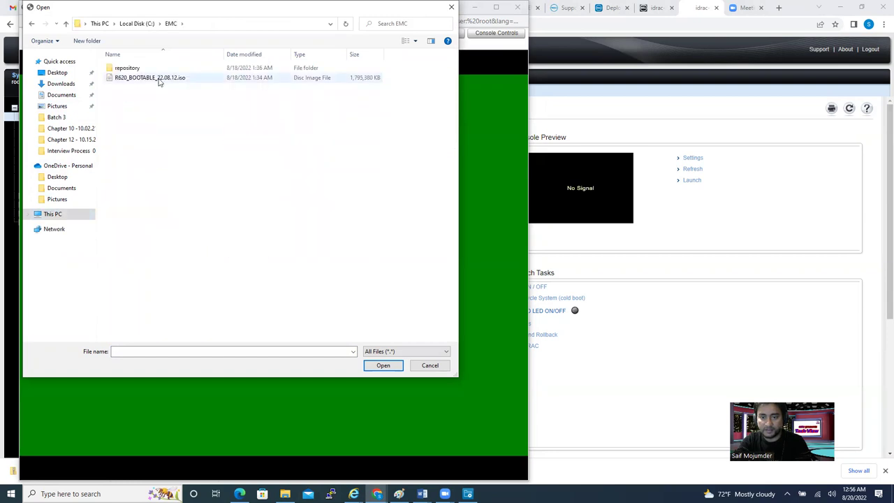
click(161, 78)
click(383, 365)
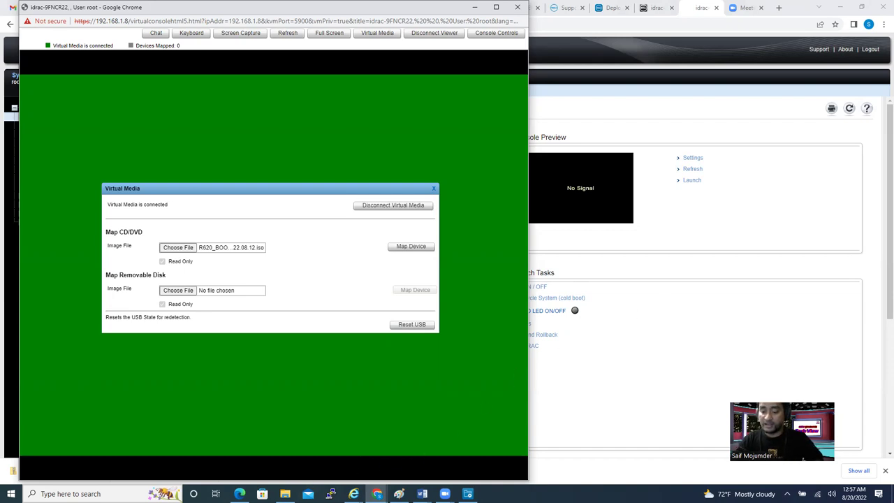
Switch to File Explorer and look at the available actions for R620_BOOTABLE_22.08.12.iso in the EMC folder.
click(285, 494)
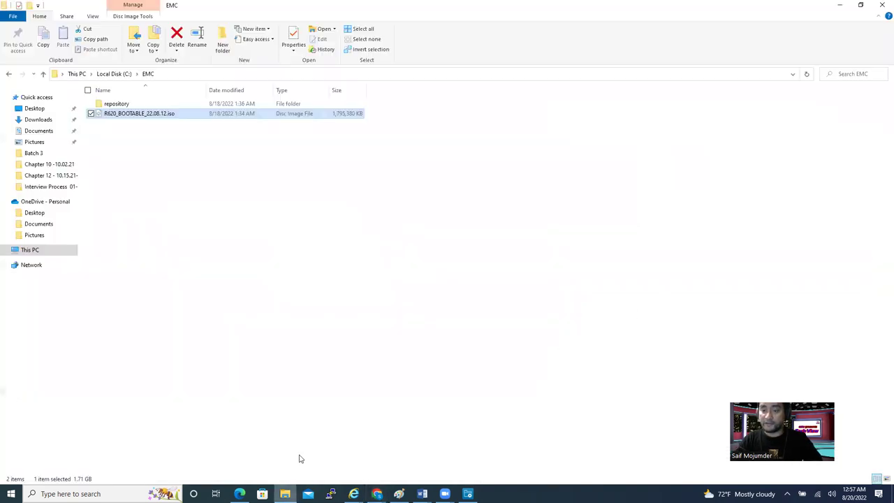
right_click(132, 114)
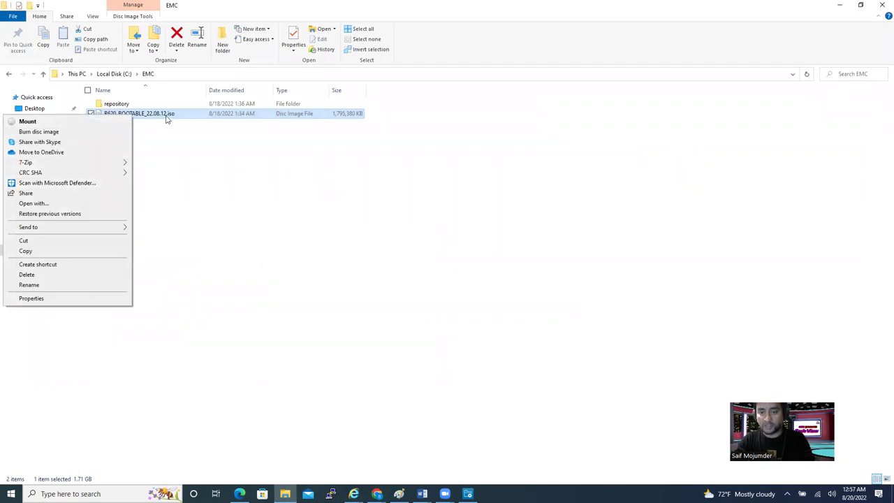
click(217, 221)
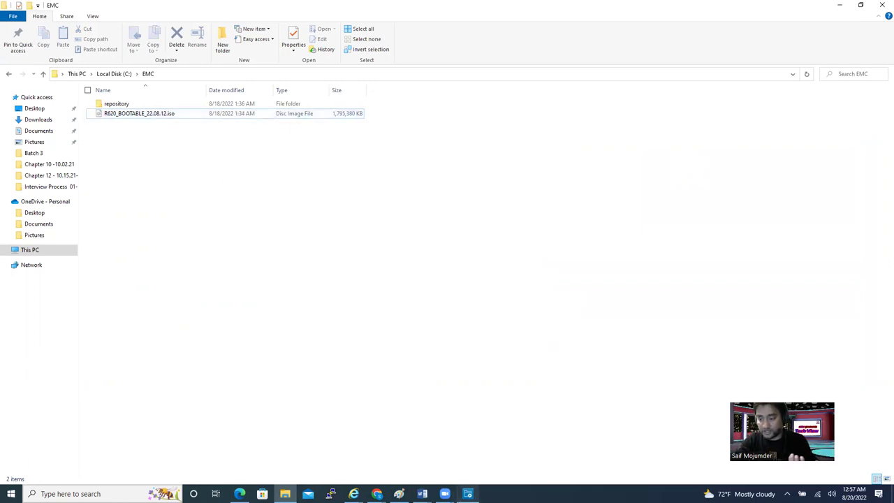
click(468, 493)
click(467, 493)
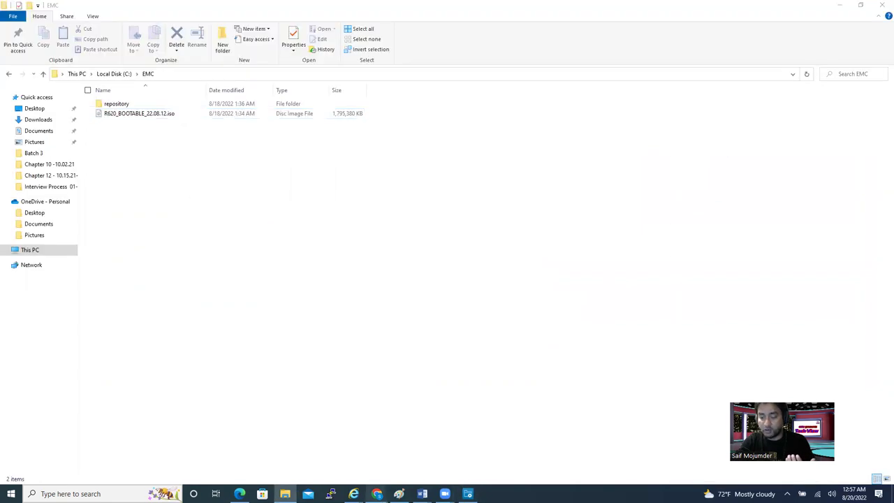
Switch back to the iDRAC virtual console in Chrome and map the chosen ISO to the virtual CD/DVD drive.
mouse_move(377, 493)
click(356, 452)
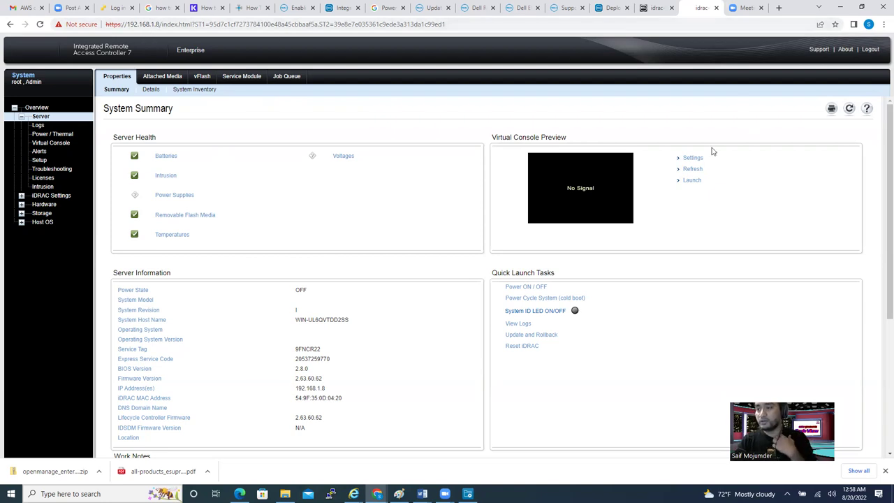
click(692, 181)
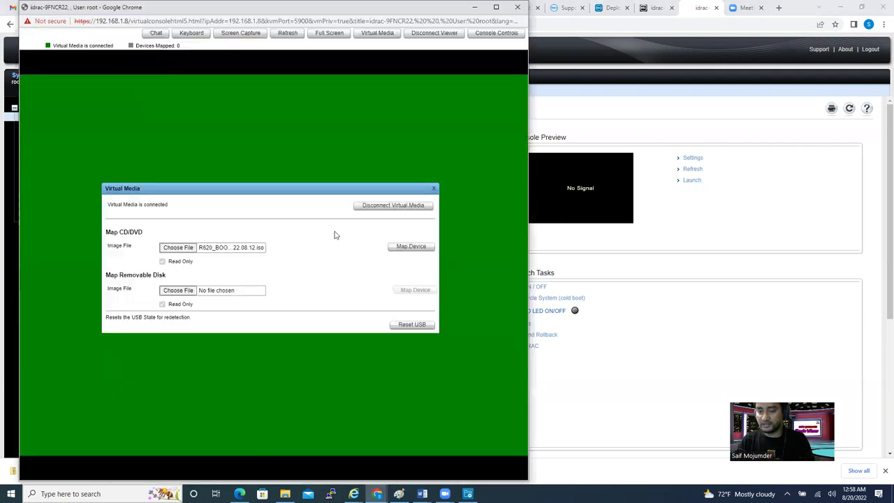
click(409, 246)
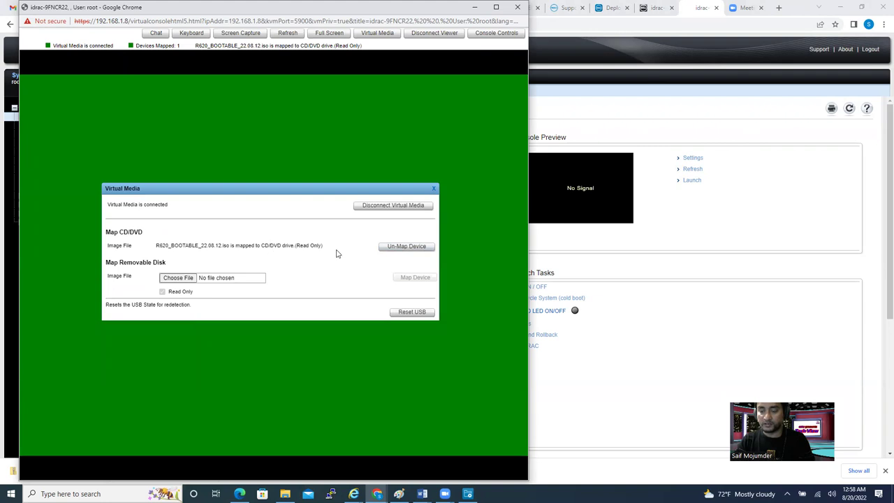
click(433, 188)
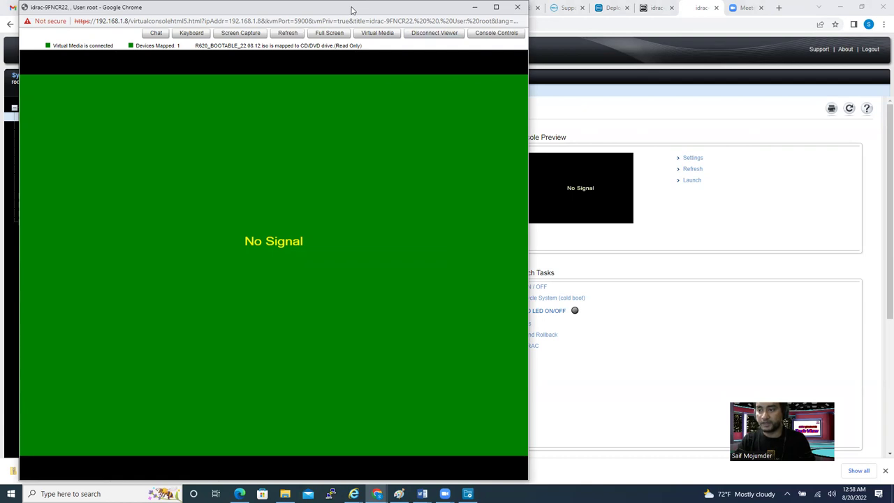
Move the virtual console window aside and power on the server from the iDRAC System Summary page, confirming the server control action.
drag(352, 10, 546, 13)
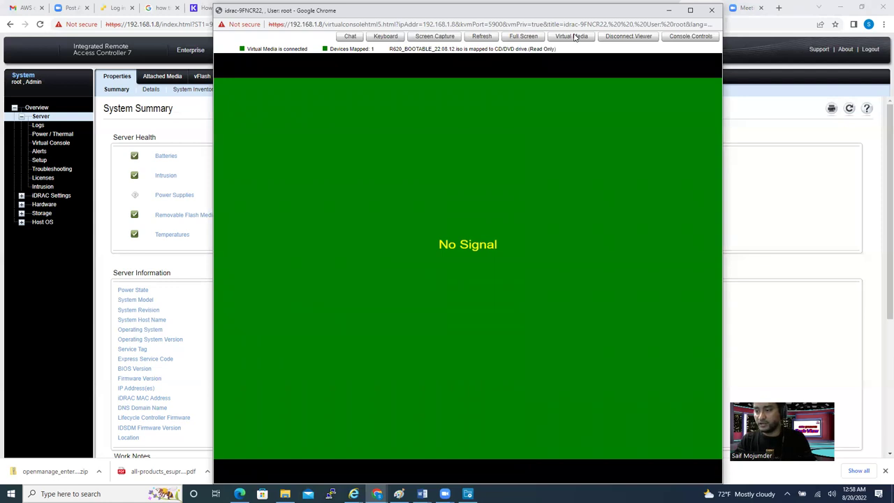
drag(574, 10, 361, 34)
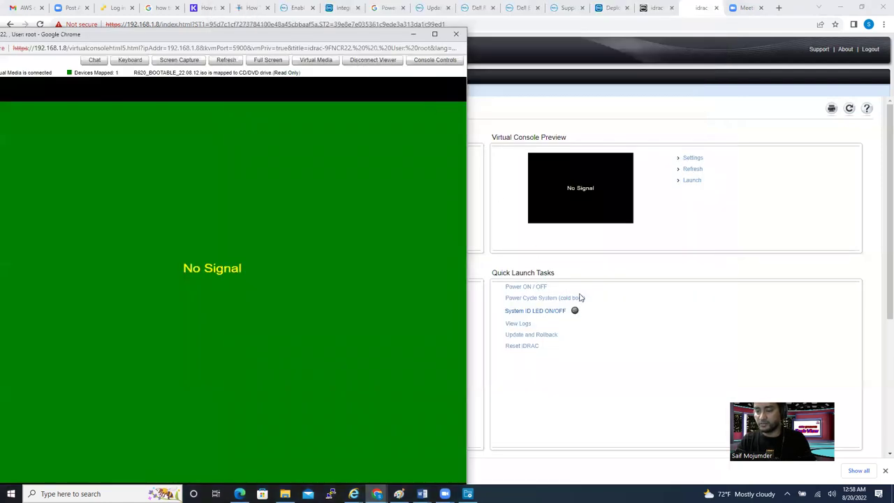
click(520, 287)
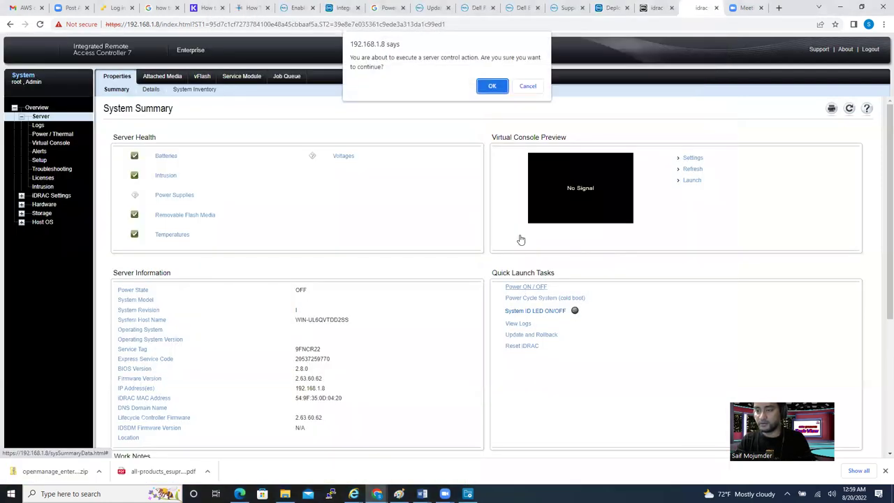
click(491, 87)
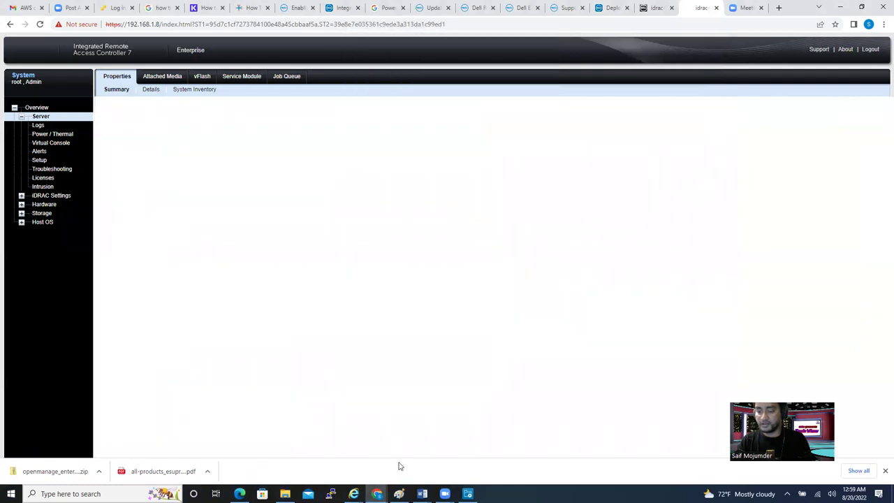
Bring the virtual console to the front, maximize it, and enter the BIOS Boot Manager during server startup.
mouse_move(377, 493)
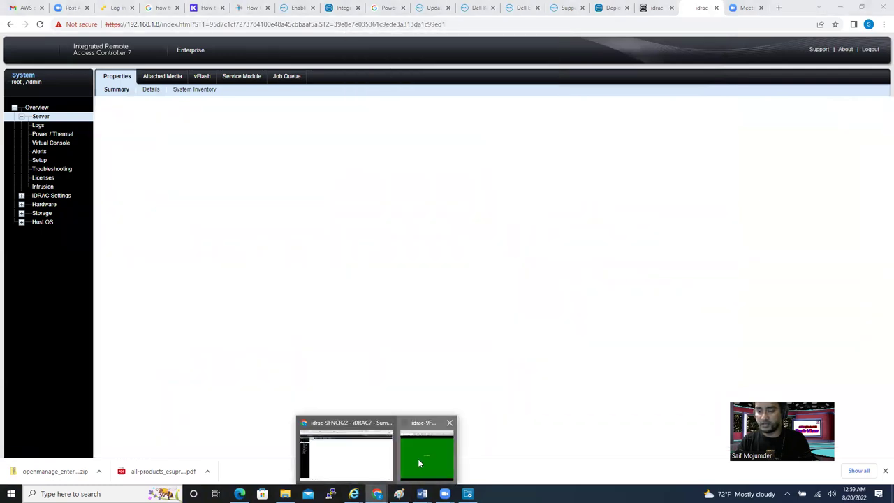
click(417, 458)
click(434, 33)
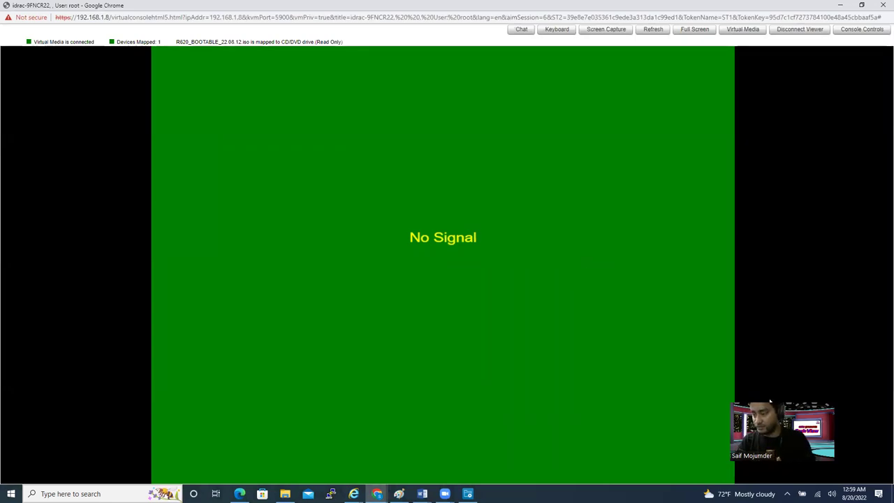
drag(770, 401, 793, 298)
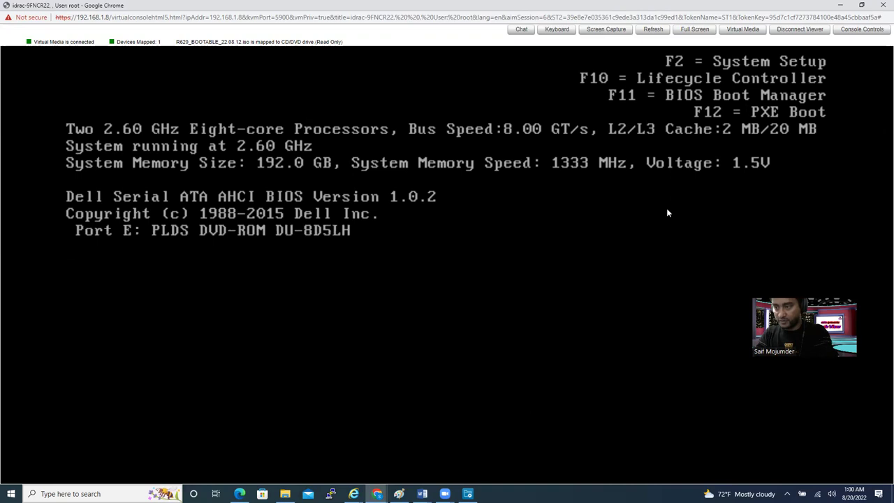
key(F11)
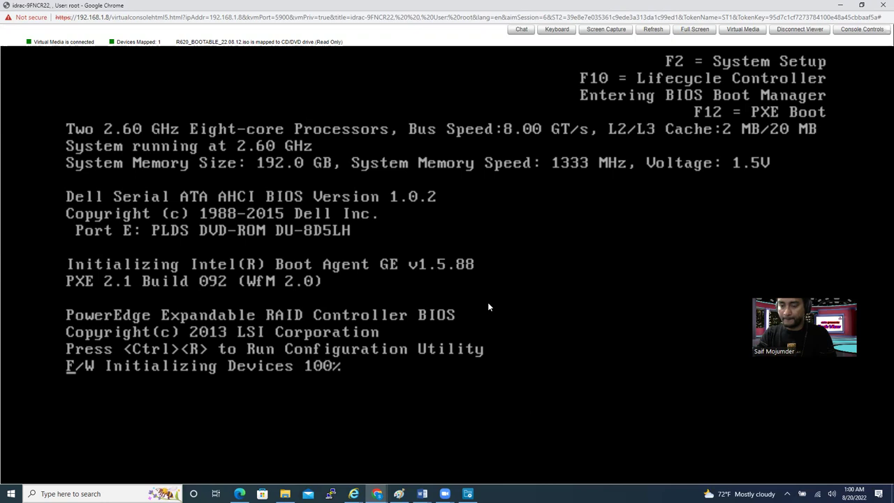
mouse_move(467, 494)
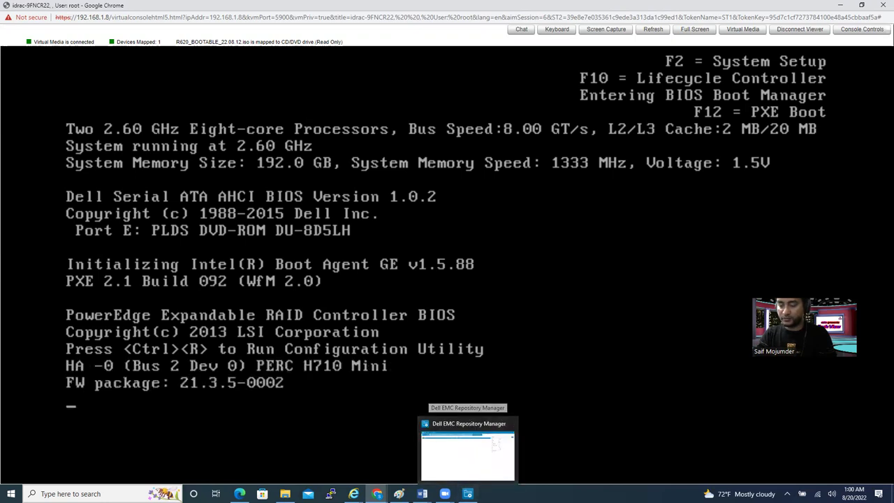
click(467, 454)
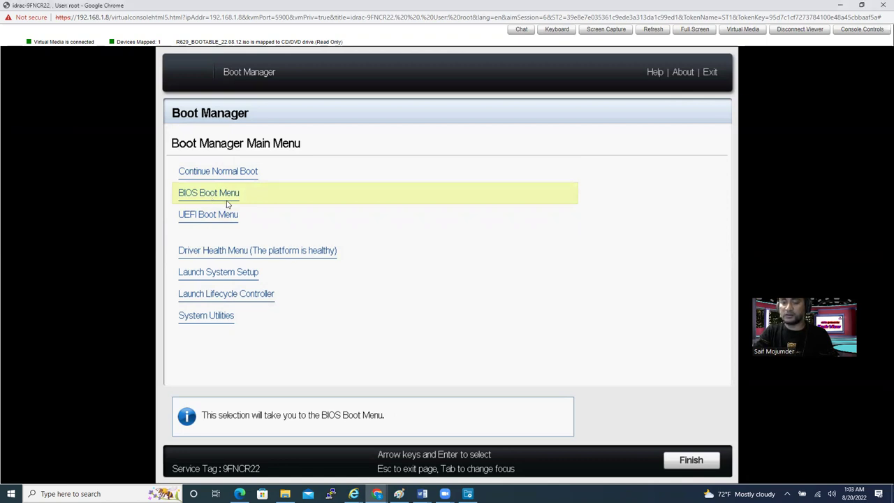
Enter the BIOS Boot Menu and boot the server from the Virtual CD.
key(Return)
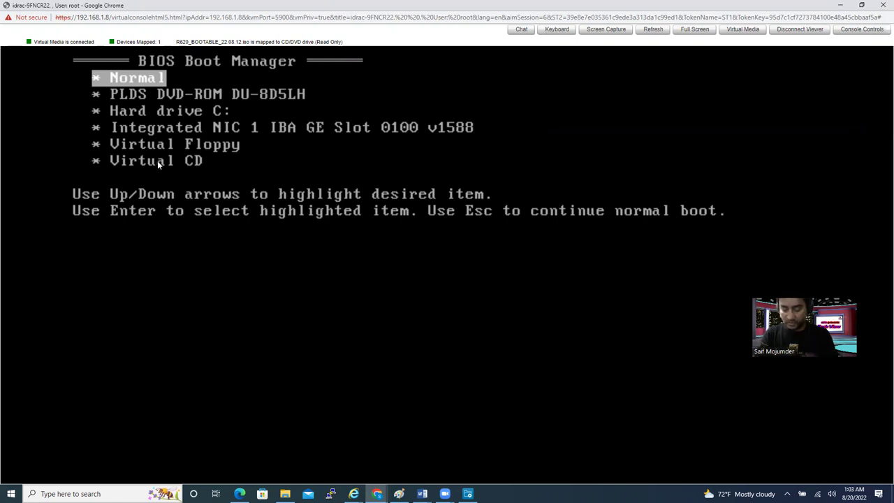
key(Down)
key(Down)
key(Down)
key(Down)
key(Down)
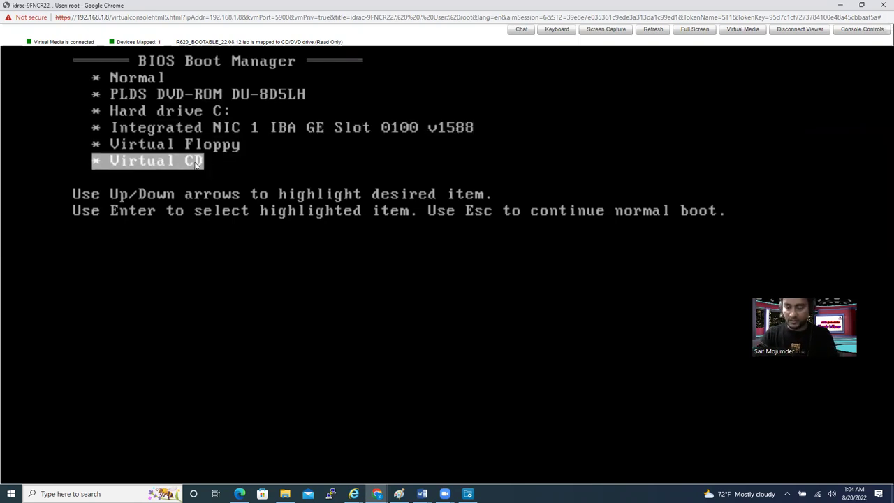
key(Return)
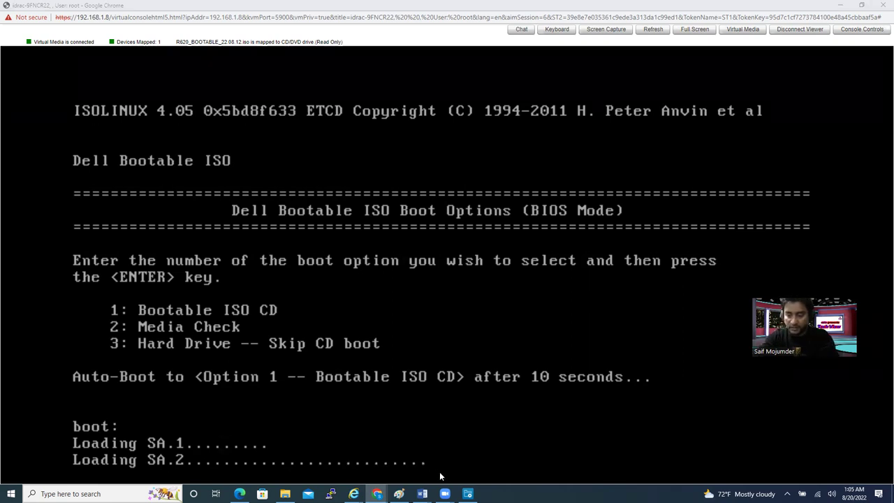
Minimize the virtual console and check the server's firmware version on the iDRAC System Summary page.
click(840, 6)
click(842, 6)
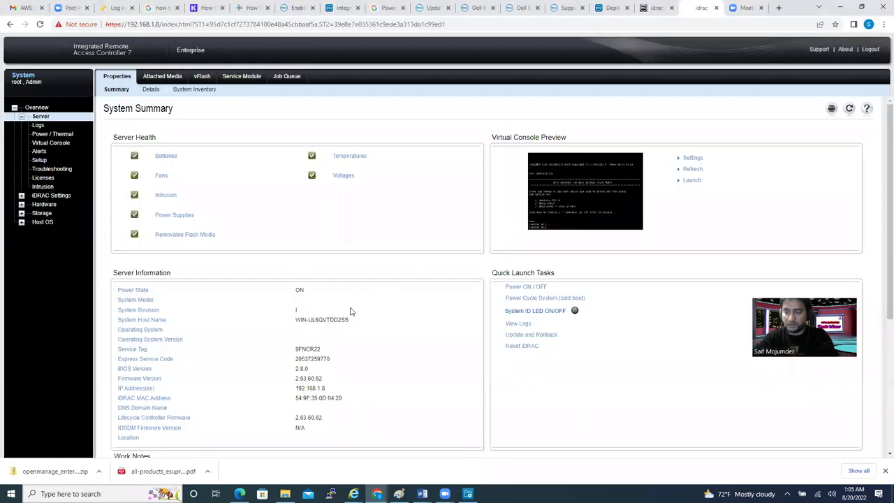
scroll(250, 354, down, 1)
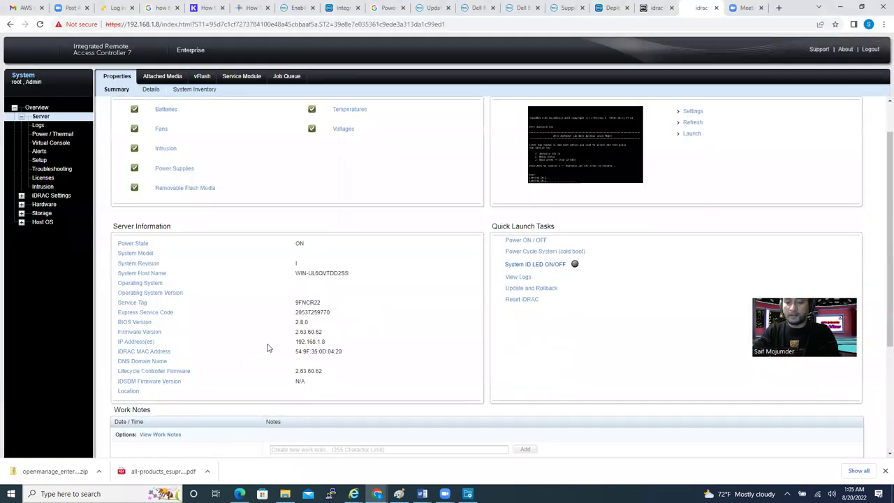
drag(301, 332, 322, 333)
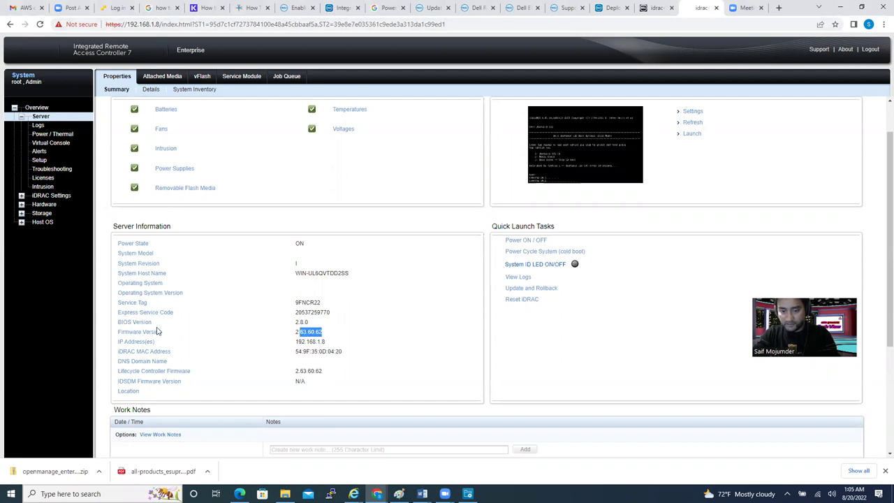
drag(298, 332, 294, 332)
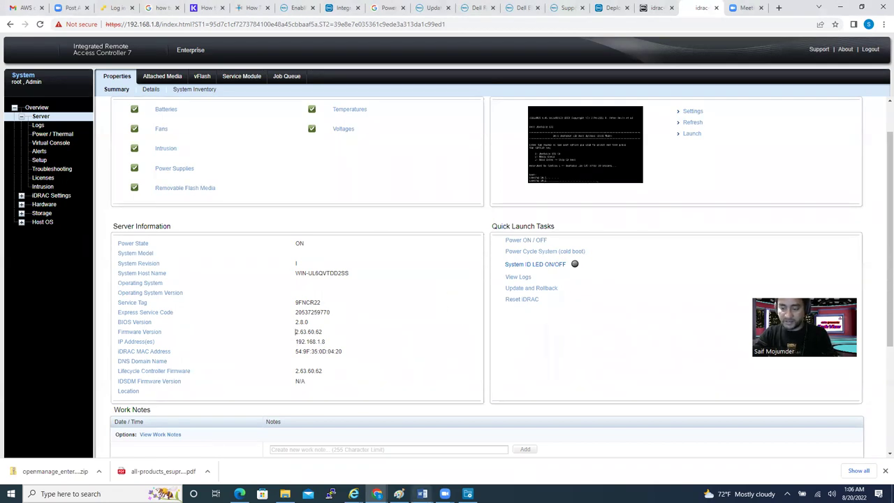
Switch to Paint, maximize its window, and look over the screenshot already on the canvas.
click(399, 494)
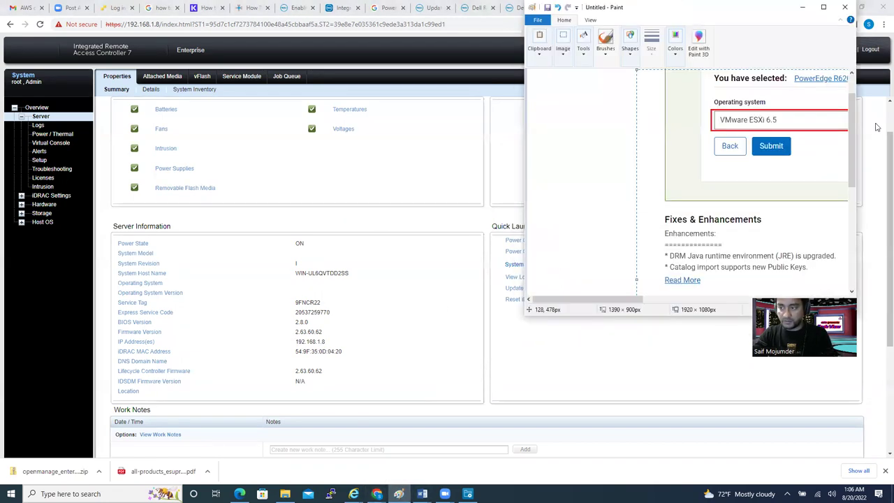
click(823, 9)
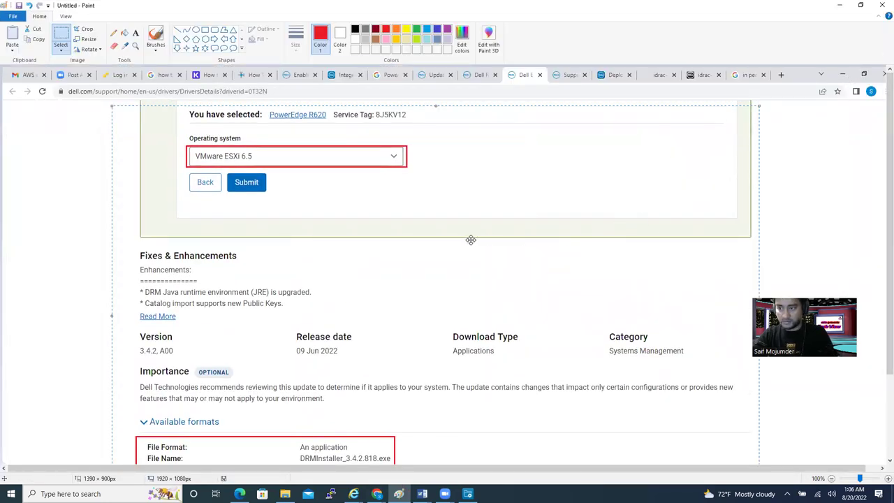
scroll(398, 224, down, 3)
scroll(402, 279, up, 3)
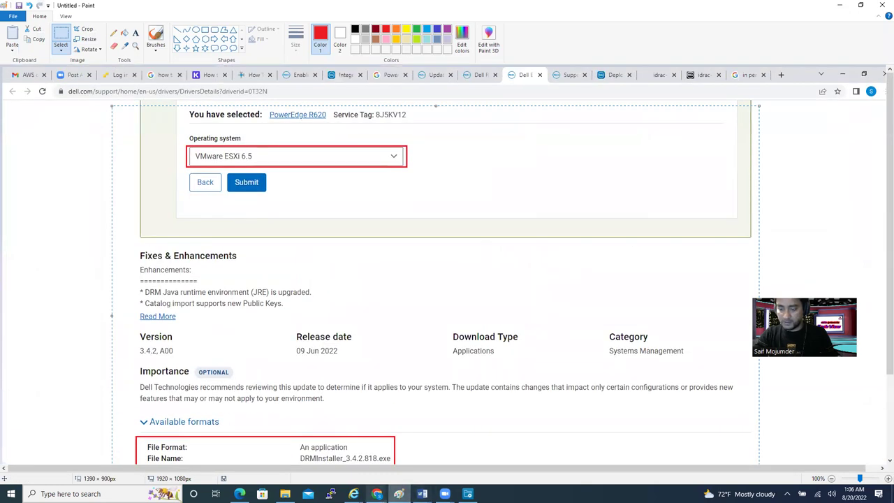
Capture a screenshot of the iDRAC summary page with the server's firmware version, dismiss the OneDrive offer, and paste the capture into Paint.
mouse_move(377, 493)
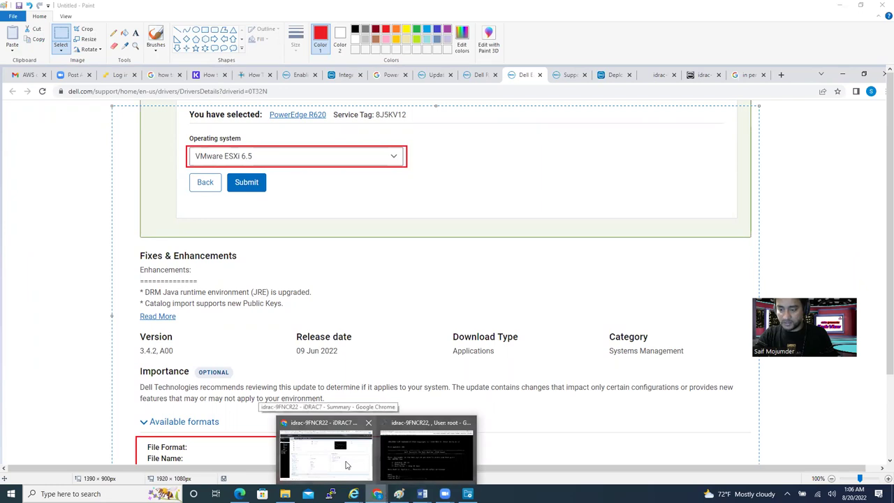
click(347, 464)
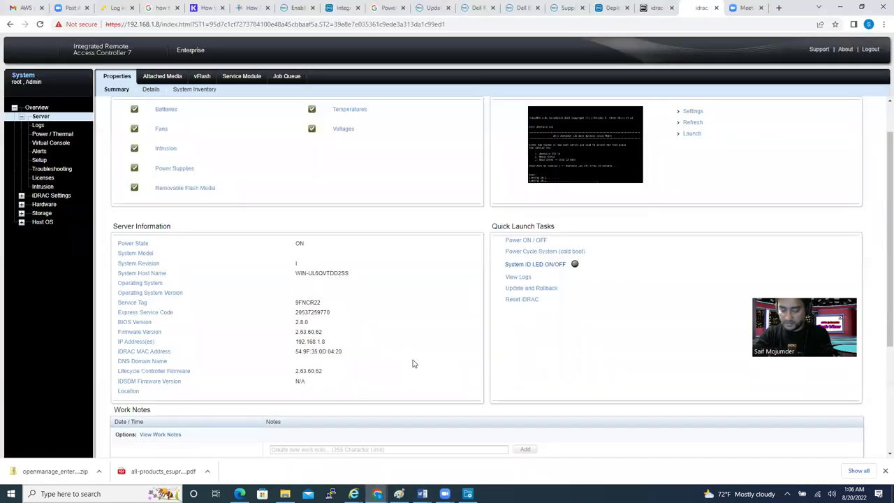
key(Print)
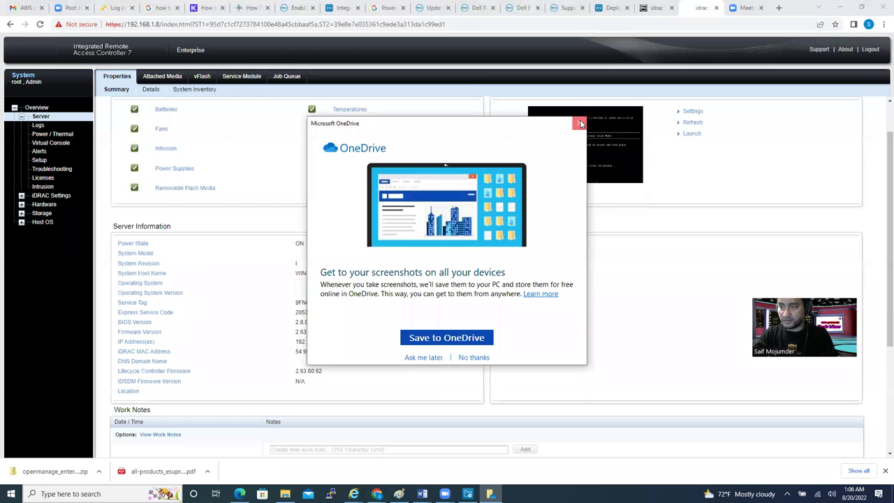
key(Escape)
click(398, 494)
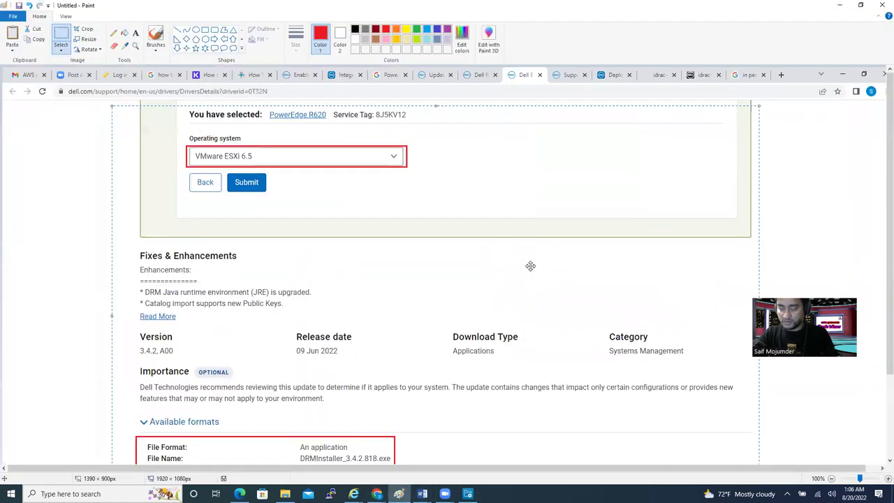
key(ctrl+v)
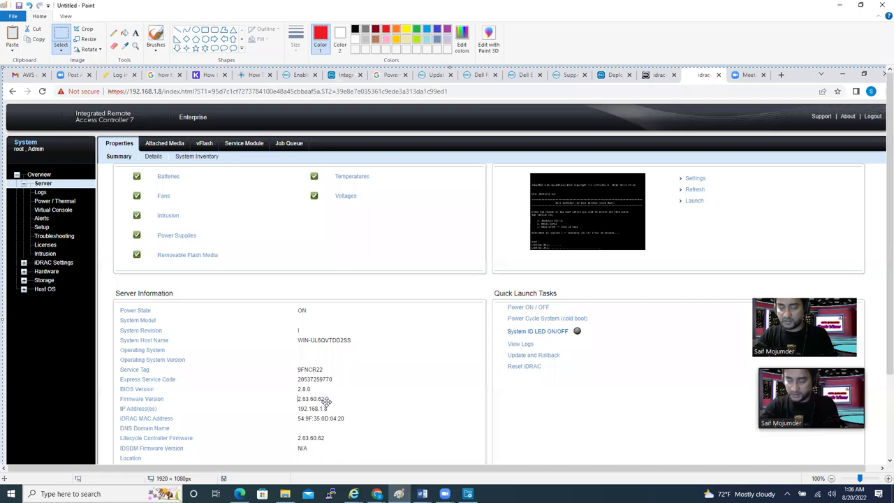
Minimize Paint and bring the iDRAC virtual console window back to the front.
click(842, 10)
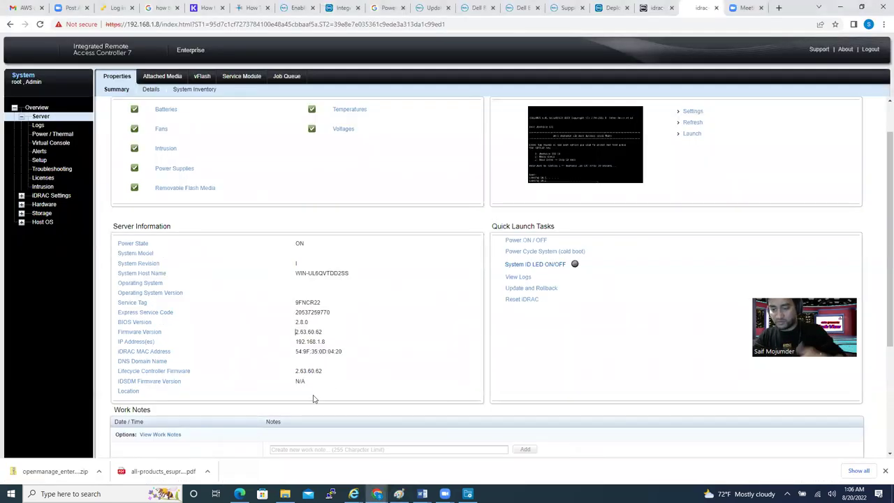
mouse_move(377, 494)
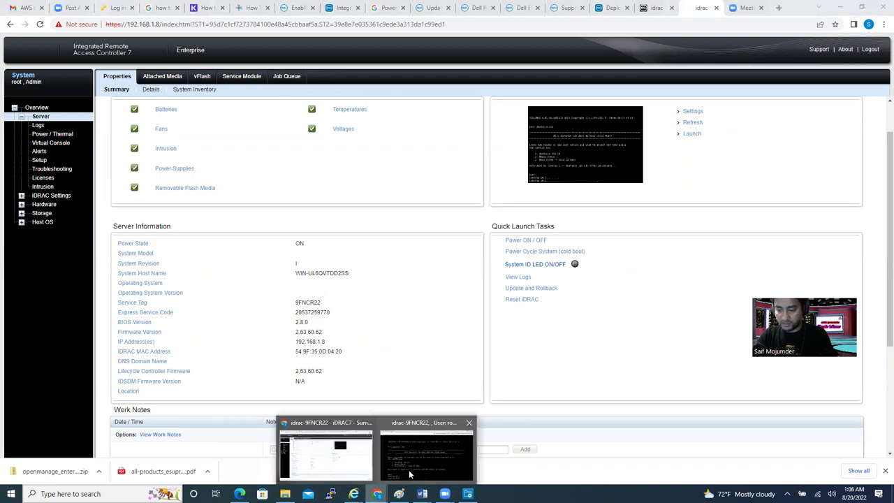
click(414, 466)
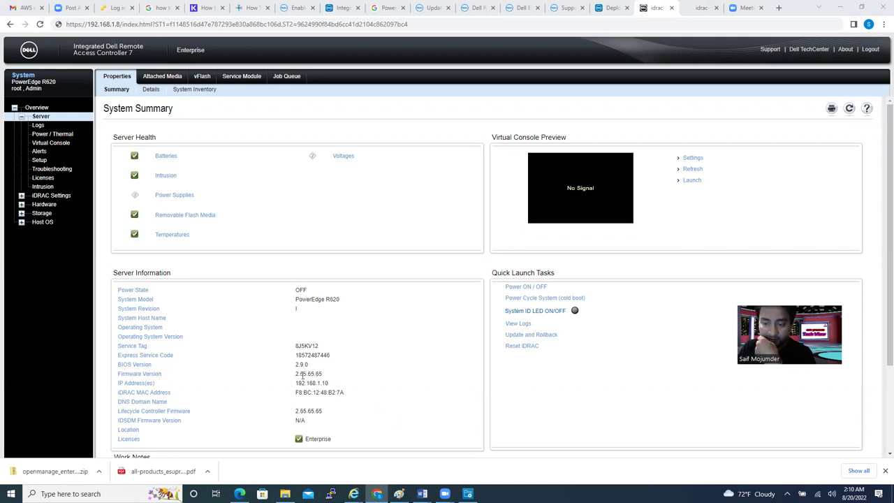
Compare the firmware version on the PowerEdge R620 System Summary page with the earlier screenshot in Paint.
drag(293, 375, 330, 377)
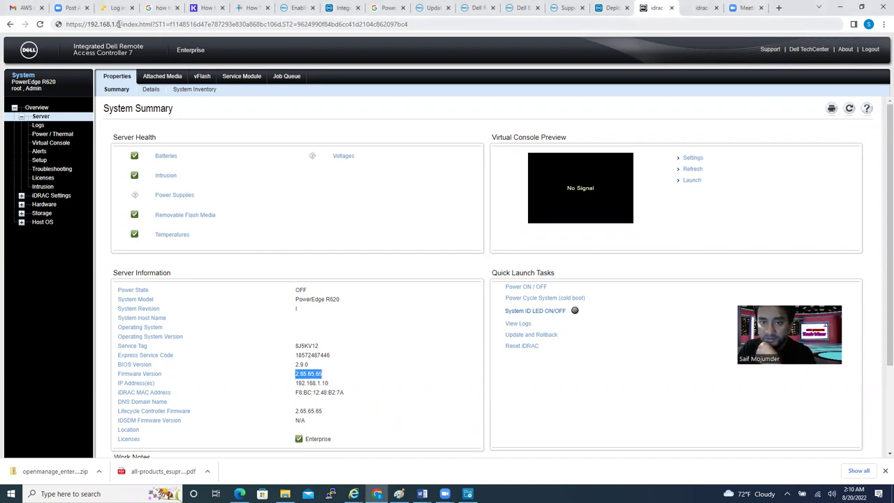
click(331, 377)
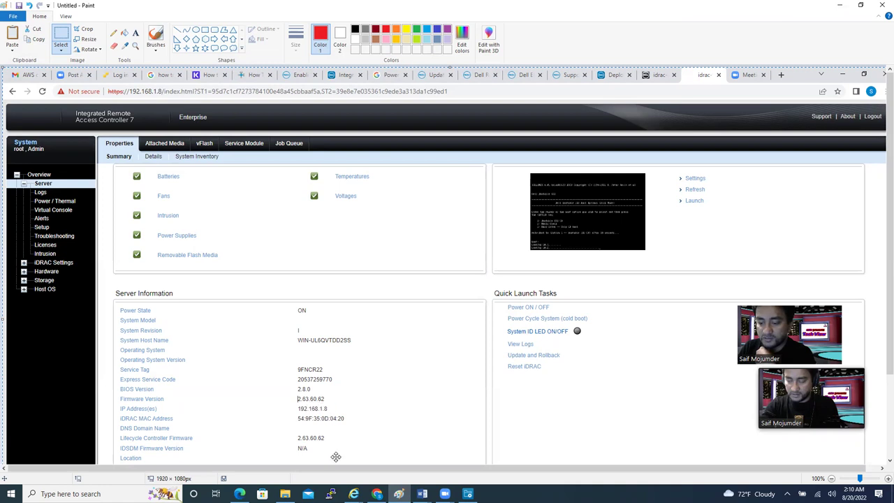
click(377, 493)
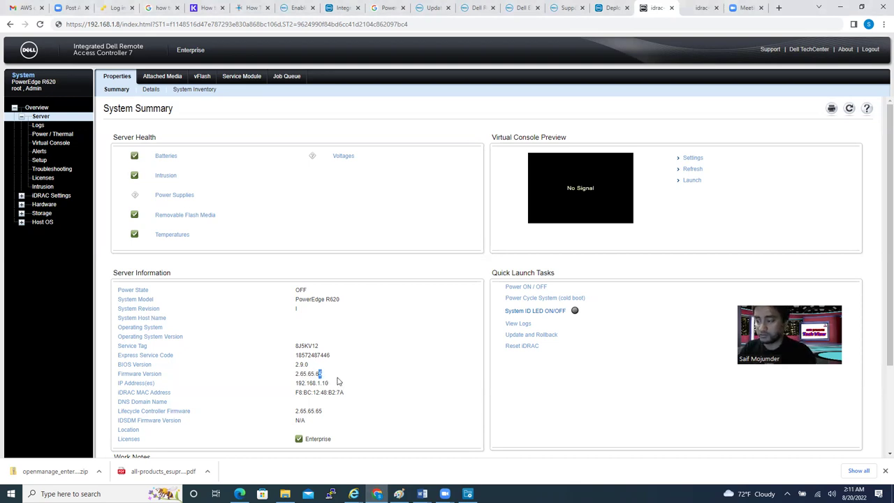
click(337, 380)
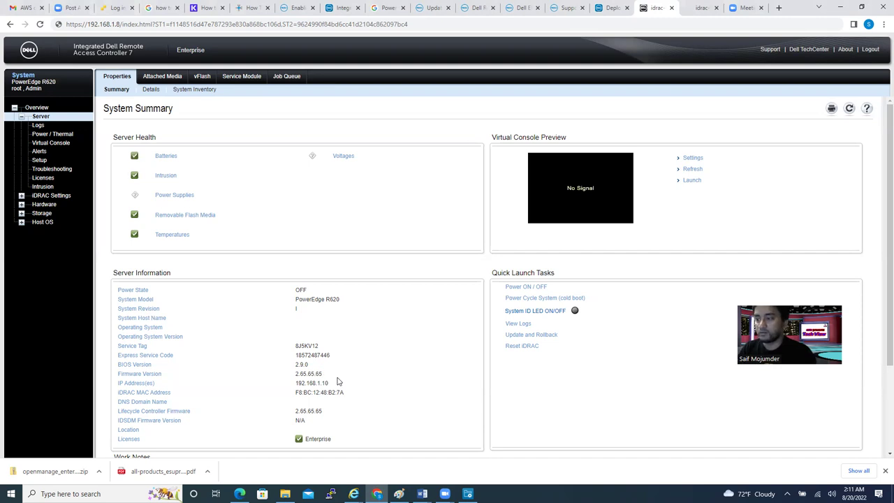